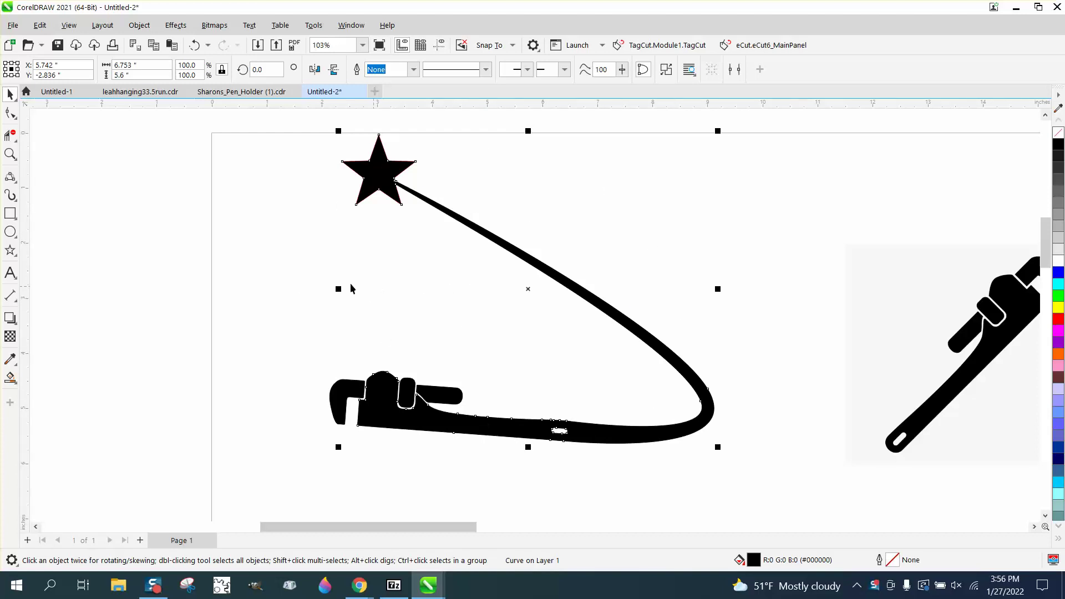
Step: Select the entire finished wrench-and-star artwork and move it partly off the page's left edge to clear working space
{"action": "scroll", "coordinate": [351, 288], "scroll_direction": "down", "scroll_amount": 2}
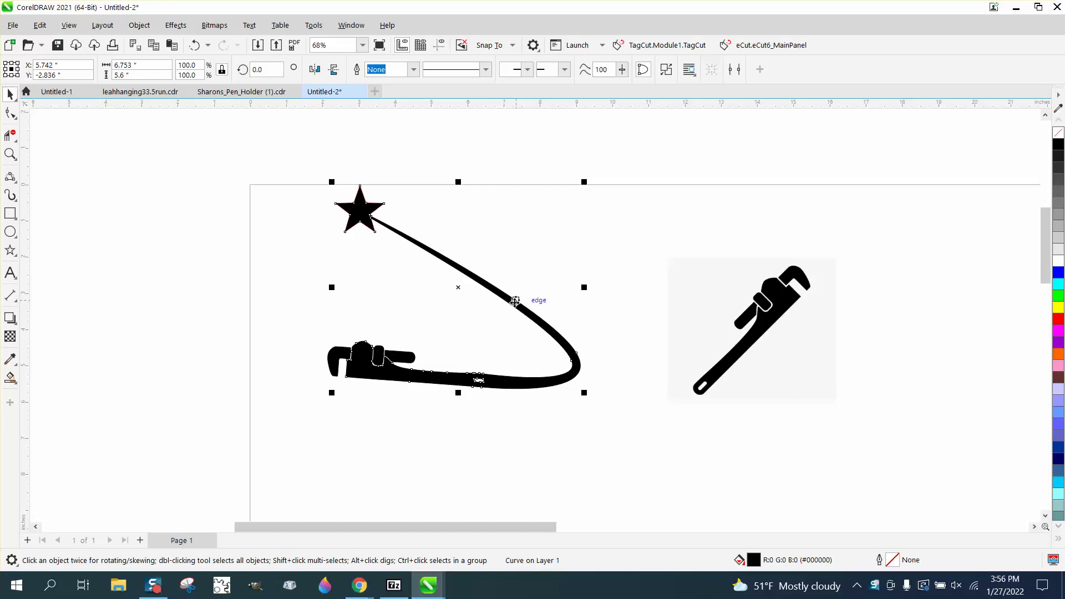
{"action": "left_click_drag", "start_coordinate": [510, 297], "coordinate": [399, 277]}
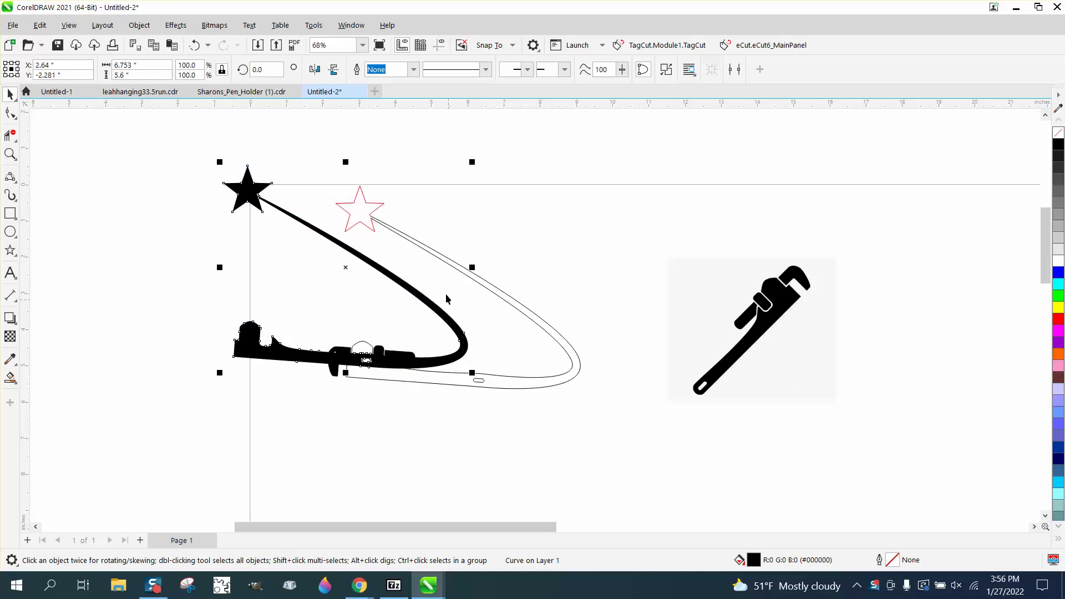
{"action": "left_click", "coordinate": [194, 45]}
{"action": "left_click_drag", "start_coordinate": [267, 178], "coordinate": [668, 468]}
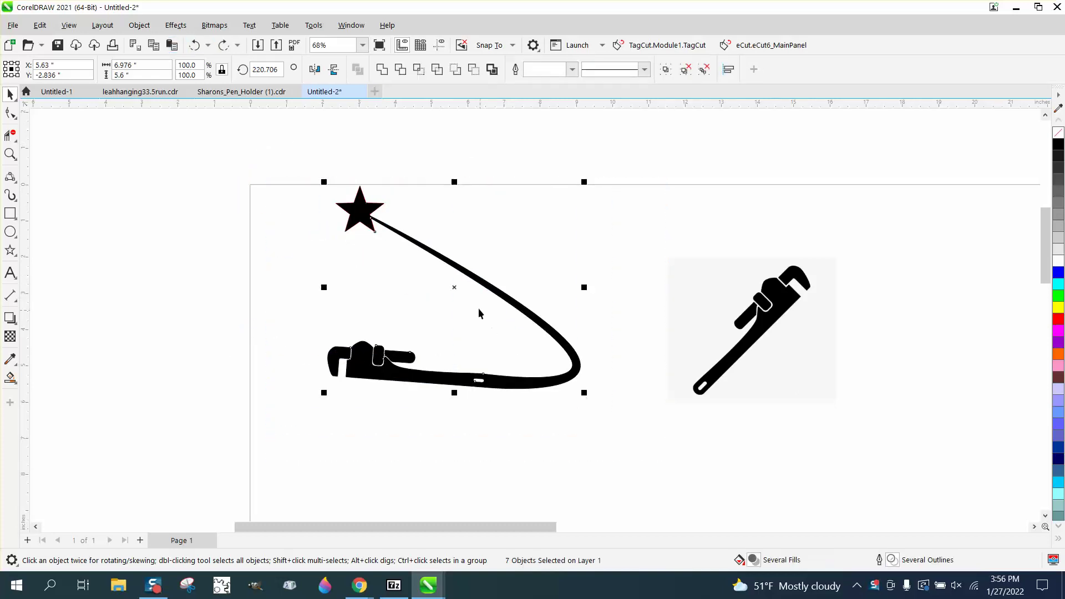
{"action": "left_click_drag", "start_coordinate": [459, 285], "coordinate": [251, 277]}
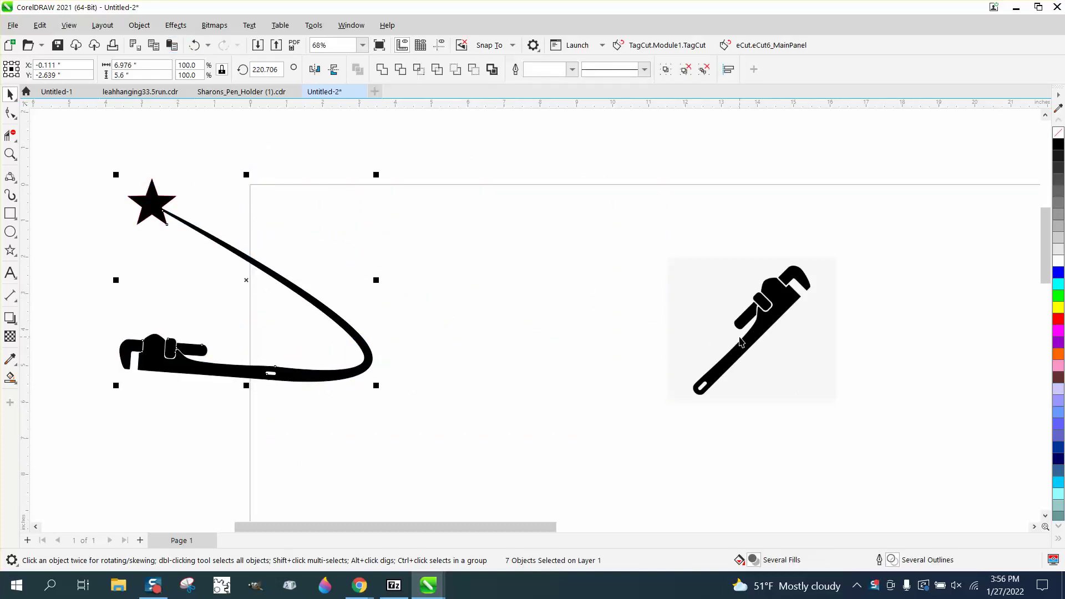
Step: Move the wrench bitmap nearer the page's left side and shrink it to about 1.59 by 1.36 inches
{"action": "left_click_drag", "start_coordinate": [742, 342], "coordinate": [531, 320]}
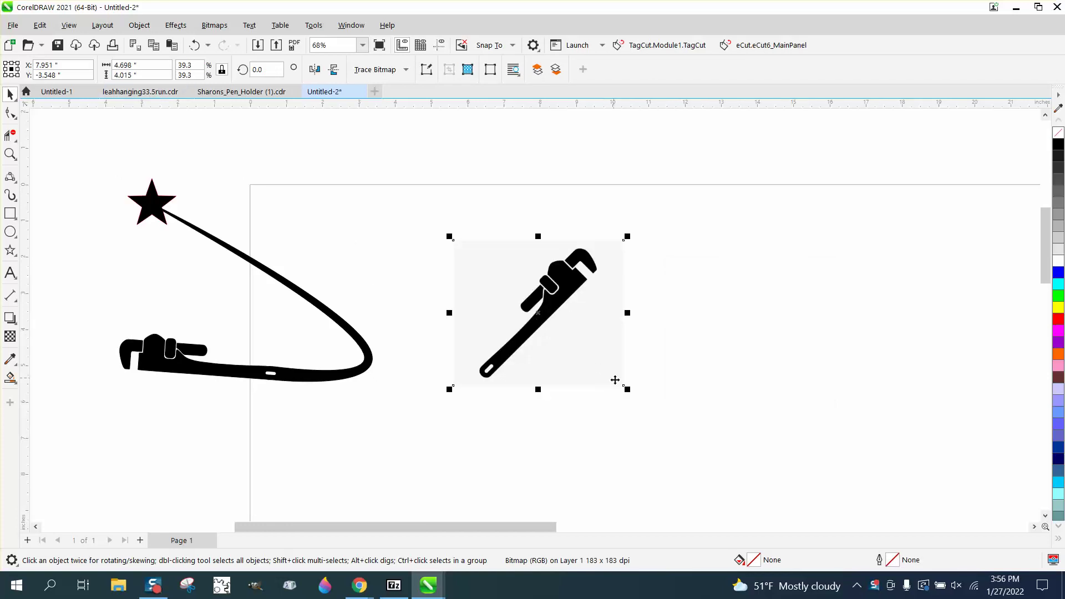
{"action": "left_click_drag", "start_coordinate": [628, 389], "coordinate": [541, 289]}
Step: Outline-trace the wrench bitmap with the Clipart image type and move the traced group clear of the original
{"action": "left_click", "coordinate": [407, 71]}
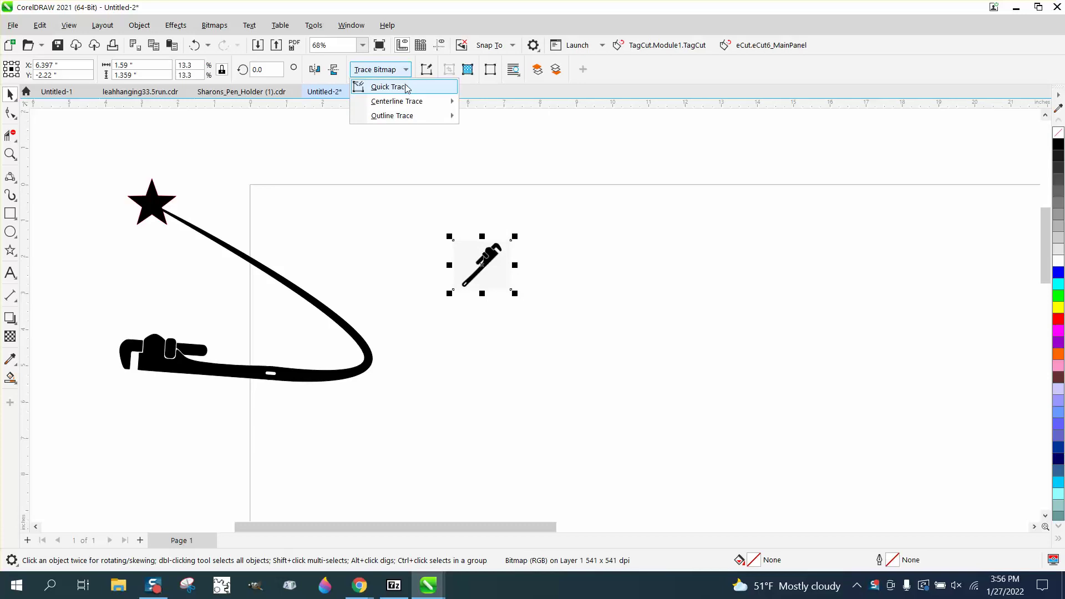
{"action": "mouse_move", "coordinate": [401, 117]}
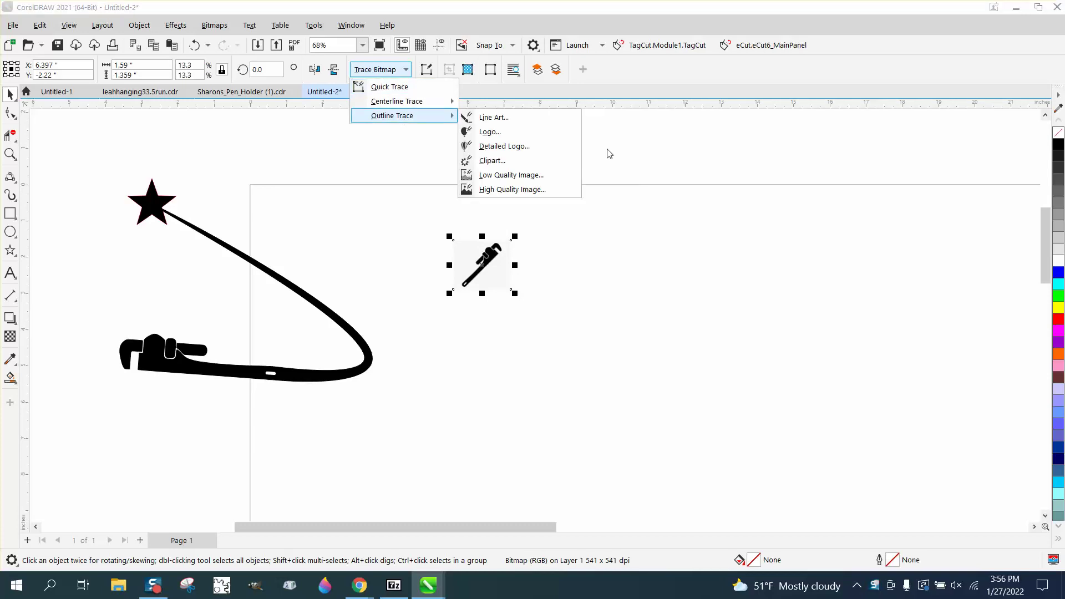
{"action": "left_click", "coordinate": [491, 161]}
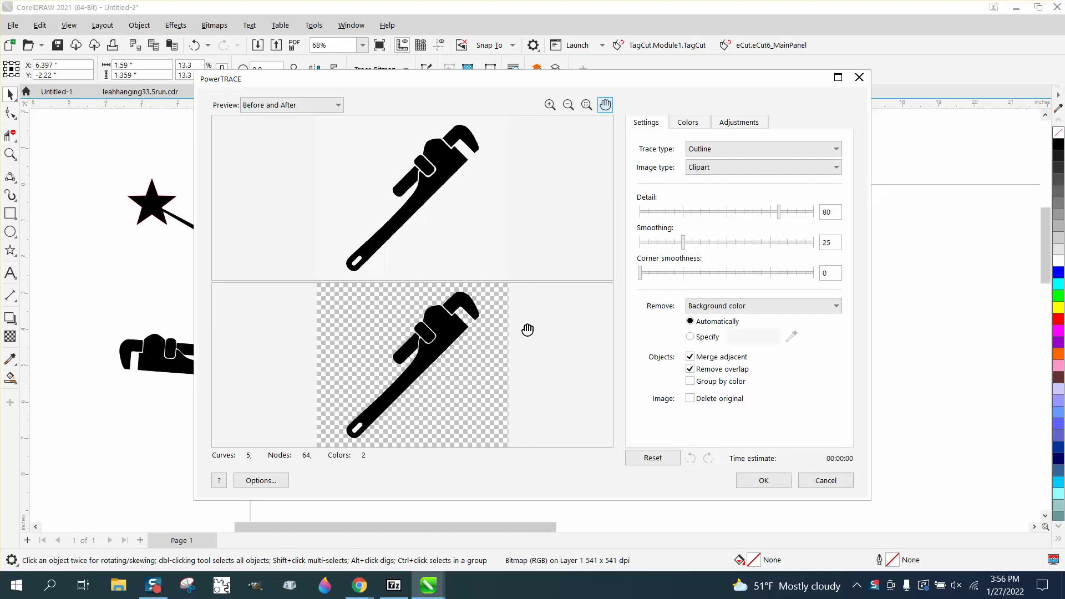
{"action": "left_click", "coordinate": [771, 481]}
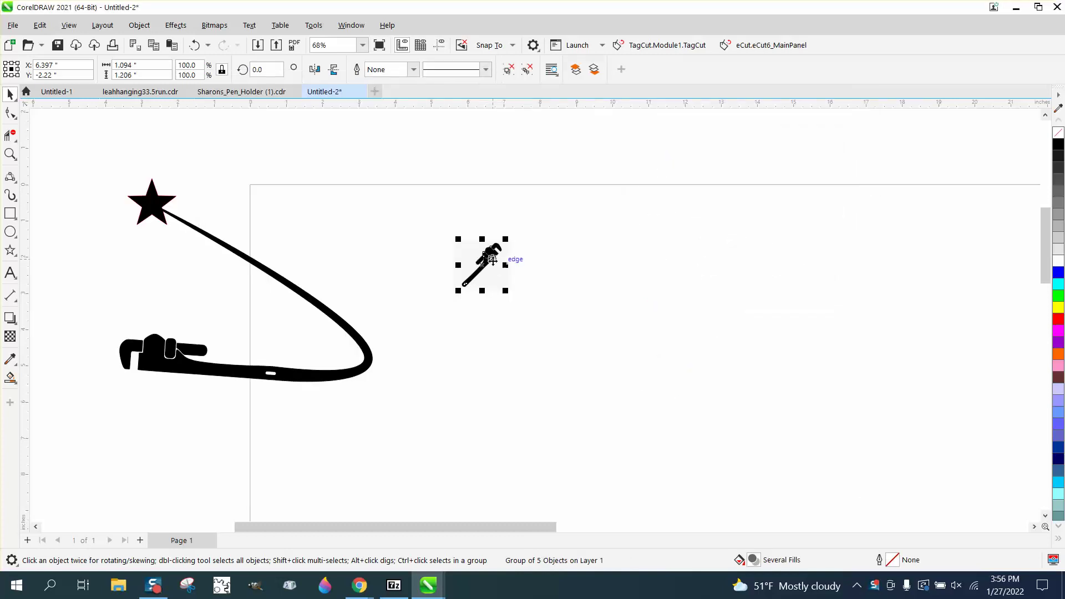
{"action": "mouse_move", "coordinate": [502, 260]}
{"action": "left_mouse_down"}
{"action": "mouse_move", "coordinate": [533, 273]}
{"action": "mouse_move", "coordinate": [596, 275]}
{"action": "left_mouse_up"}
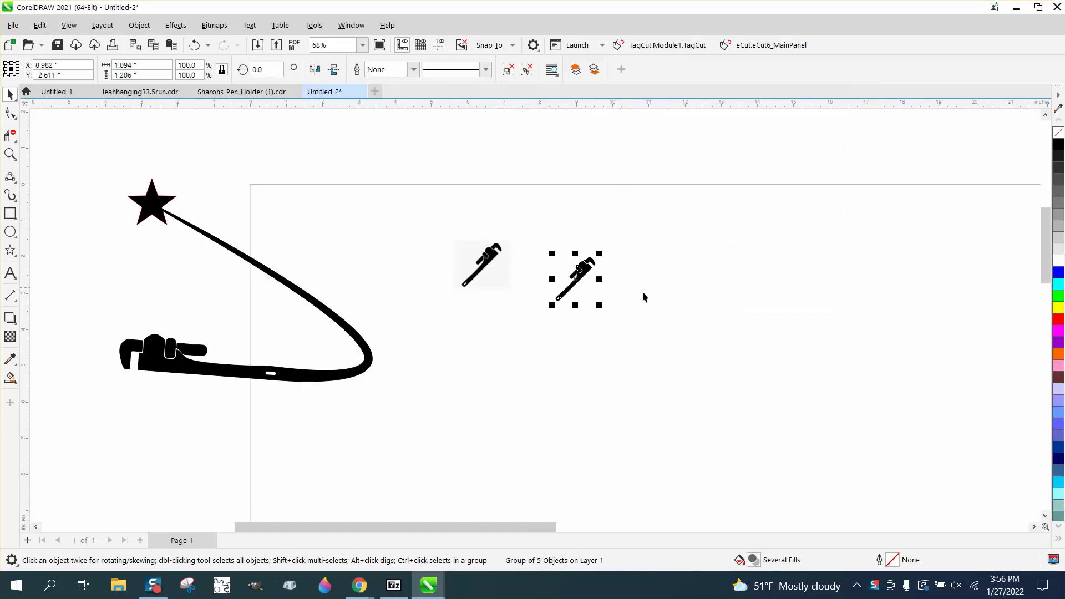
Step: Draw a rectangle about 2.15 by 1.52 inches over the traced wrench and fill it with yellow
{"action": "left_click", "coordinate": [10, 154]}
{"action": "mouse_move", "coordinate": [533, 243]}
{"action": "left_mouse_down"}
{"action": "mouse_move", "coordinate": [560, 279]}
{"action": "mouse_move", "coordinate": [649, 330]}
{"action": "left_mouse_up"}
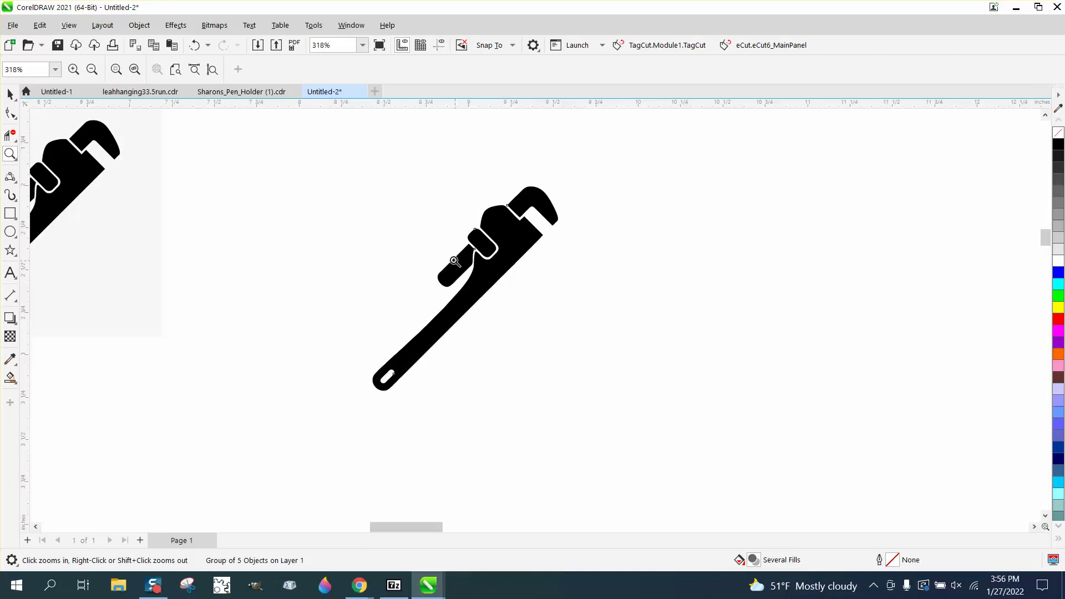
{"action": "left_click", "coordinate": [10, 95]}
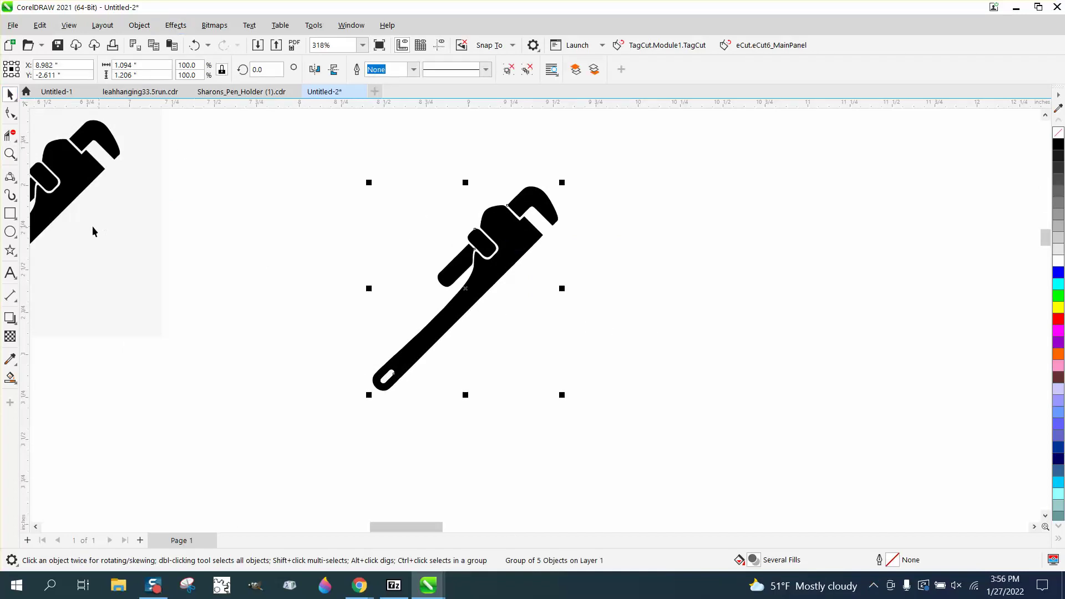
{"action": "left_click", "coordinate": [8, 215]}
{"action": "left_click_drag", "start_coordinate": [292, 170], "coordinate": [656, 428]}
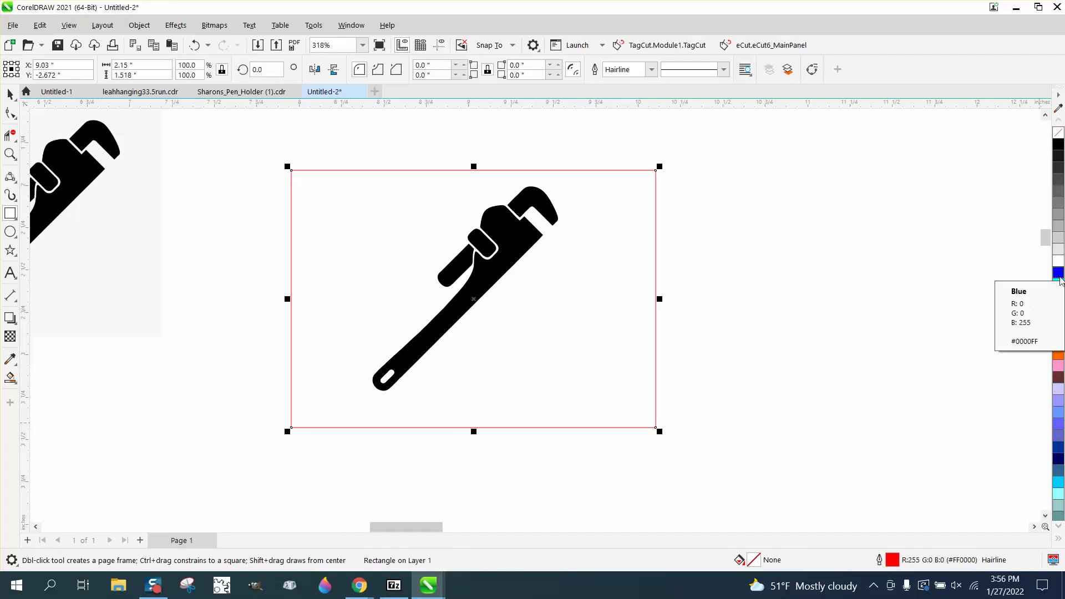
{"action": "left_click", "coordinate": [1059, 308]}
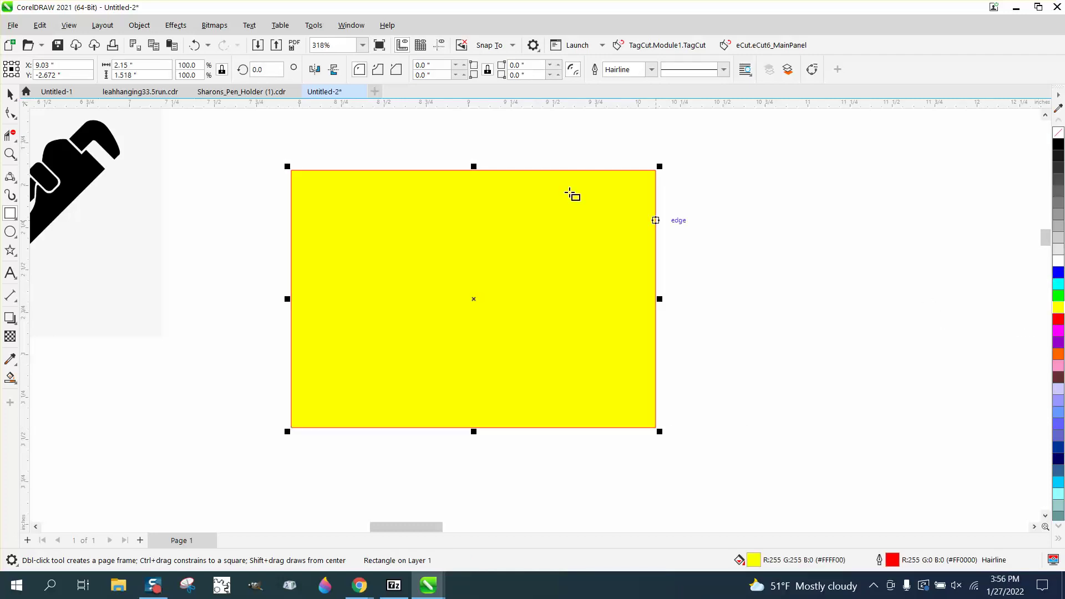
Step: Change the yellow rectangle's stacking order so it sits behind the traced wrench
{"action": "left_click", "coordinate": [135, 26]}
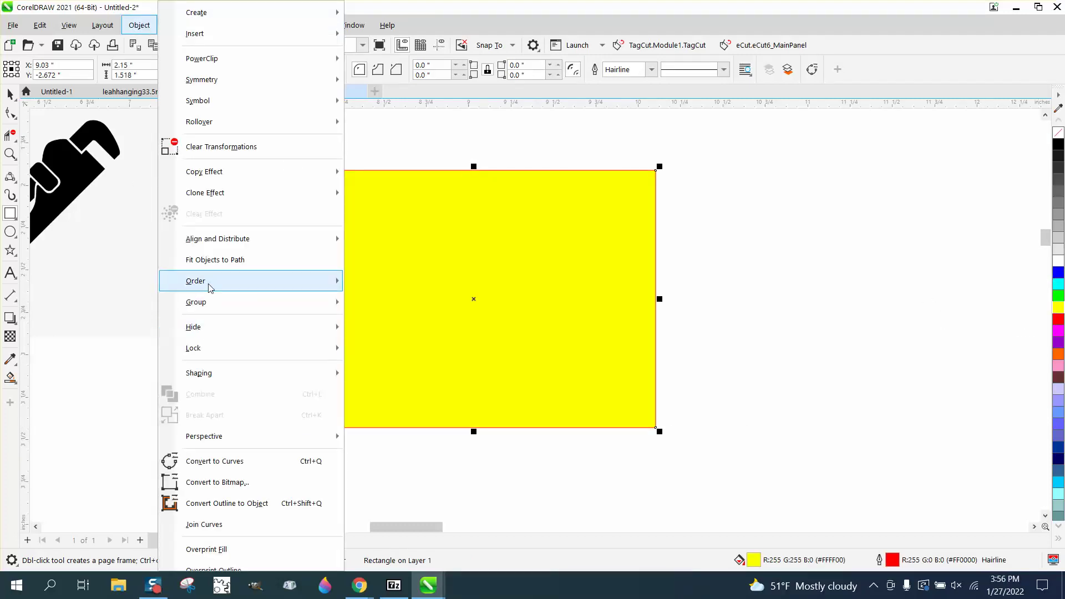
{"action": "mouse_move", "coordinate": [207, 284]}
{"action": "left_click", "coordinate": [401, 304]}
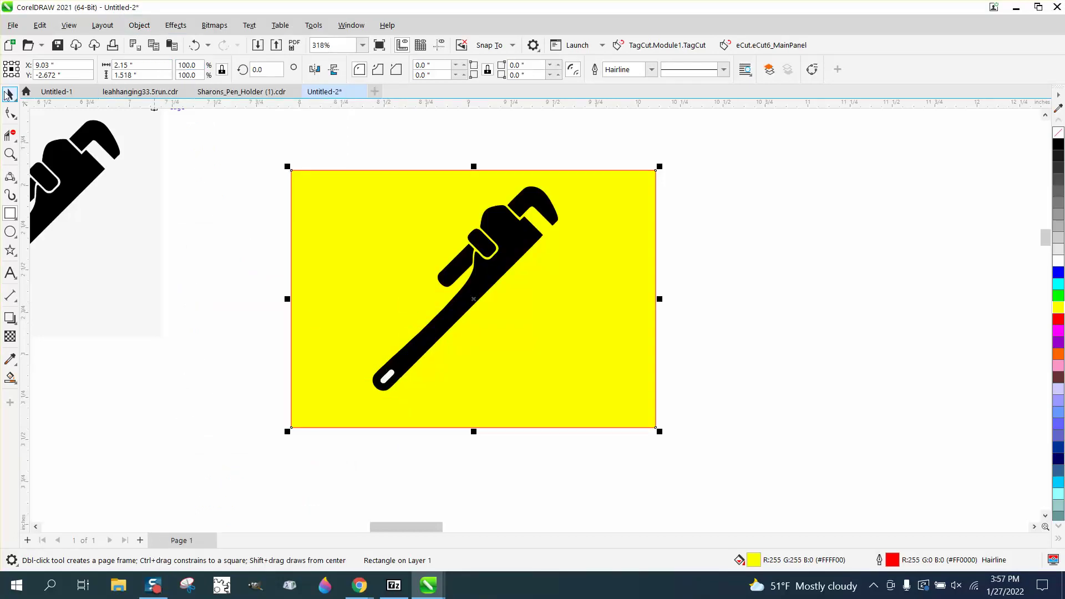
Step: Ungroup the traced wrench and delete the light piece filling the slot in its handle
{"action": "left_click", "coordinate": [10, 95]}
{"action": "left_click", "coordinate": [500, 268]}
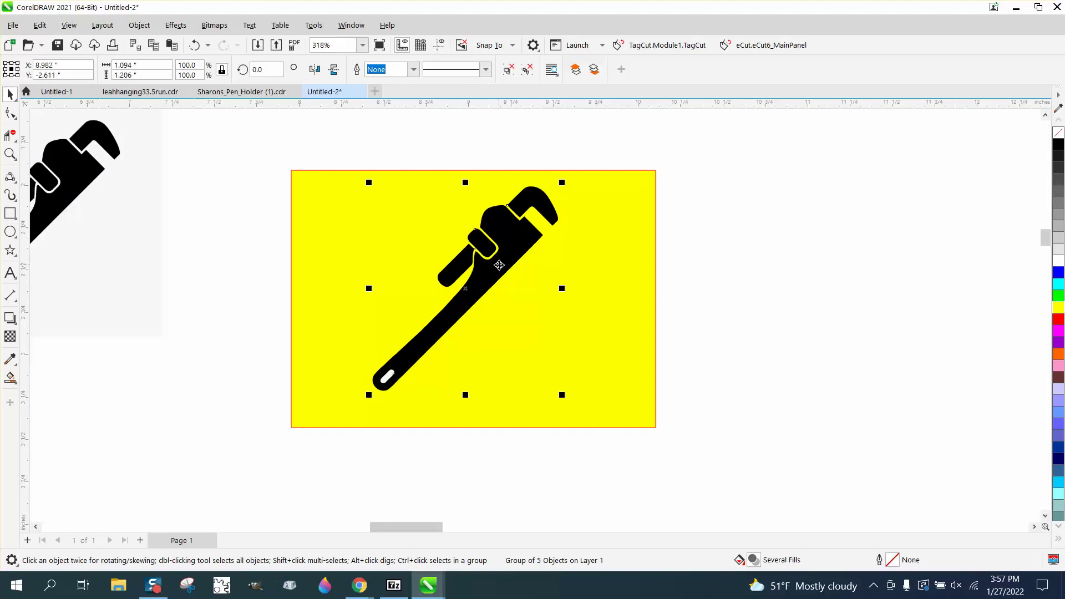
{"action": "left_click", "coordinate": [139, 25]}
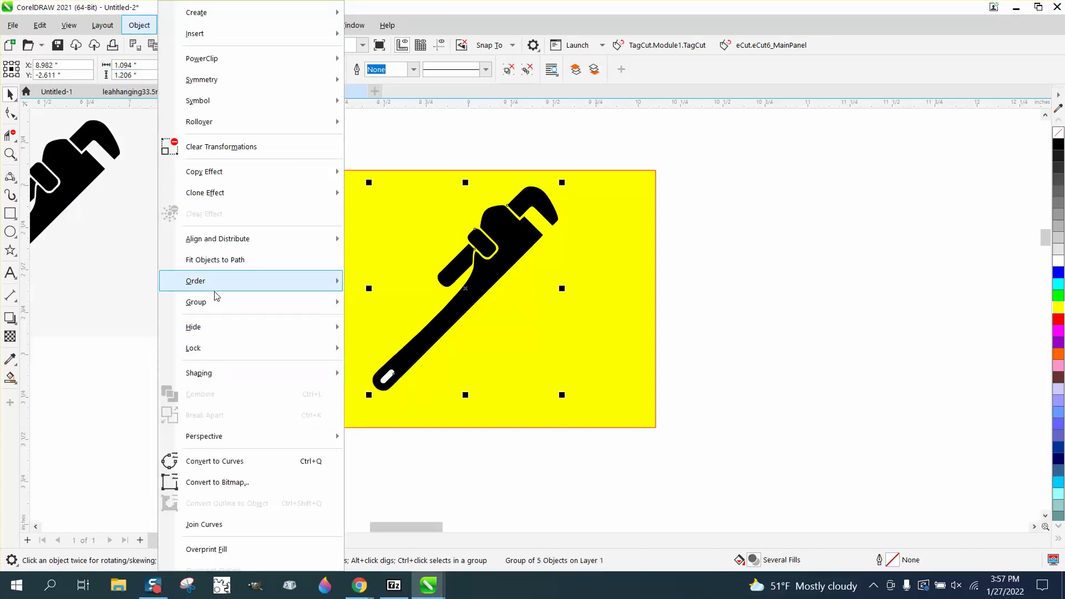
{"action": "left_click", "coordinate": [369, 324]}
{"action": "left_click", "coordinate": [400, 412]}
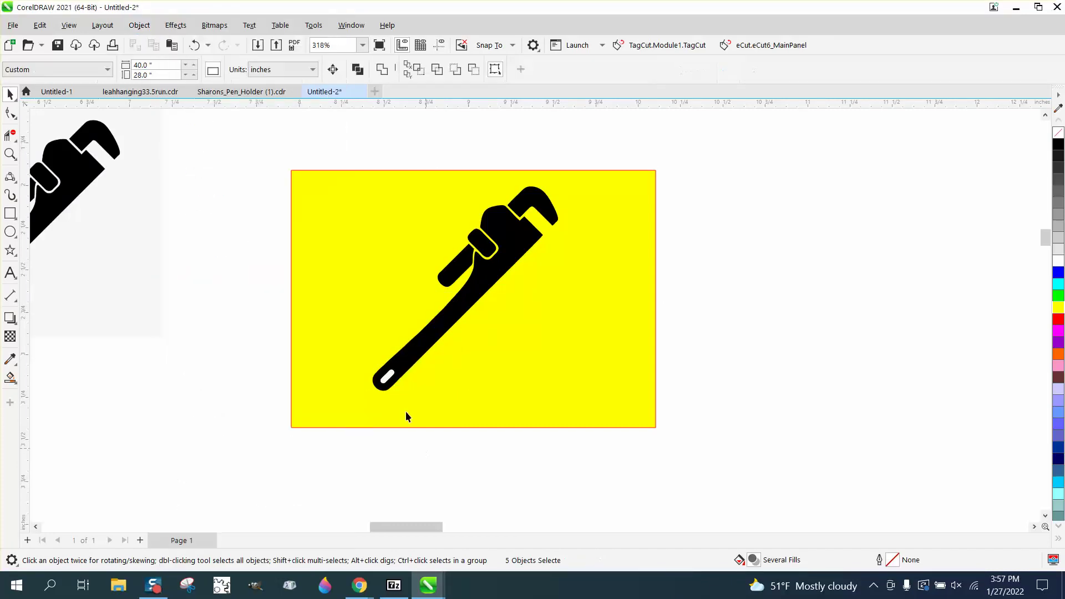
{"action": "left_click", "coordinate": [390, 382]}
{"action": "left_click", "coordinate": [413, 372]}
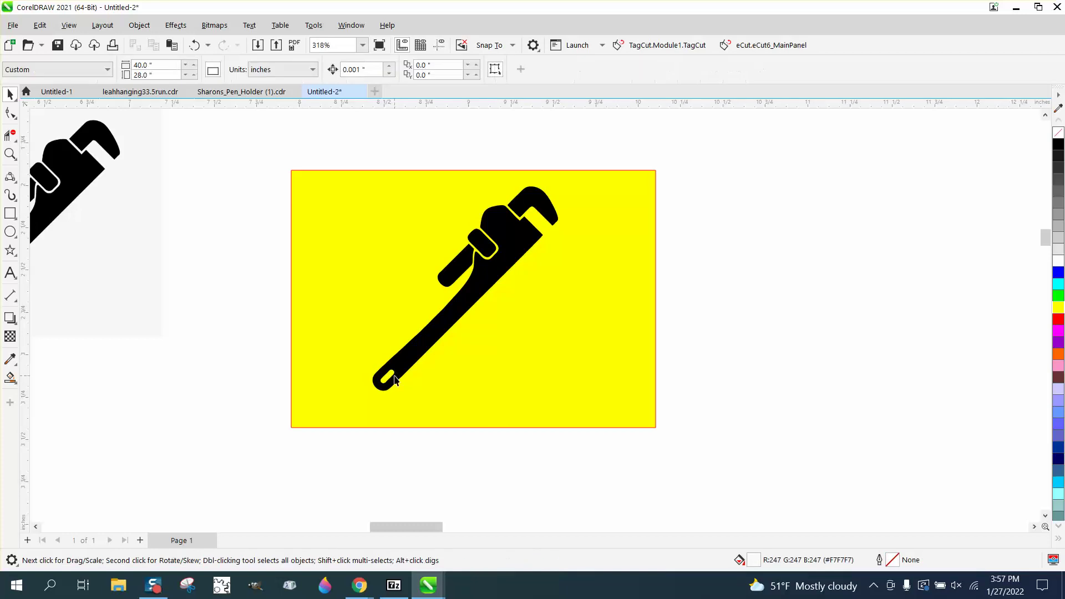
Step: Group the remaining black wrench pieces, then move the yellow rectangle away from them and delete it
{"action": "left_click_drag", "start_coordinate": [340, 144], "coordinate": [654, 447]}
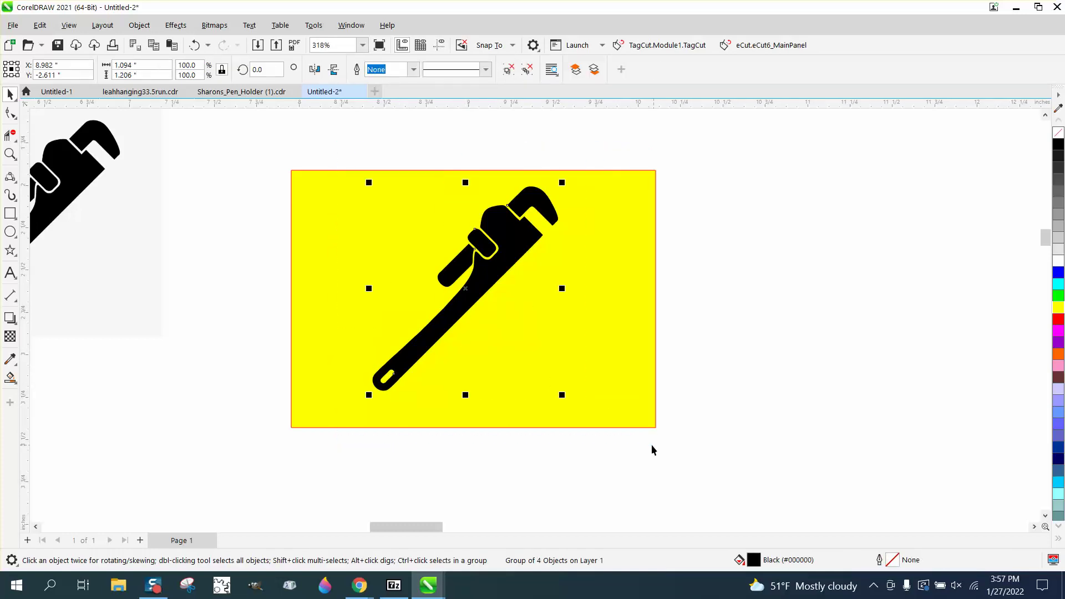
{"action": "scroll", "coordinate": [651, 445], "scroll_direction": "down", "scroll_amount": 5}
{"action": "scroll", "coordinate": [652, 457], "scroll_direction": "down", "scroll_amount": 1}
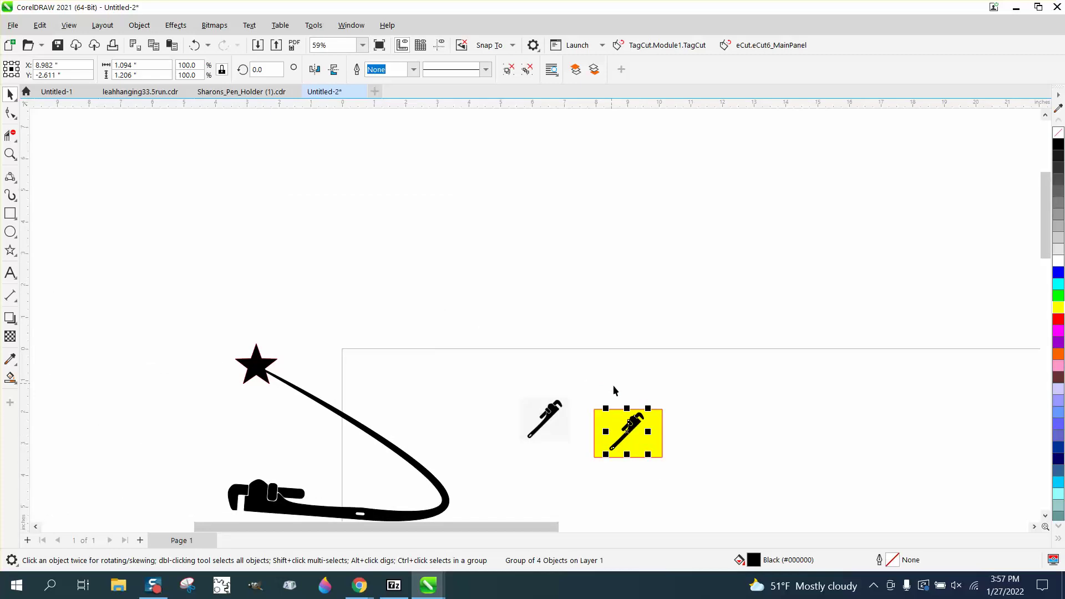
{"action": "left_click_drag", "start_coordinate": [661, 428], "coordinate": [833, 429]}
{"action": "key", "text": "Delete"}
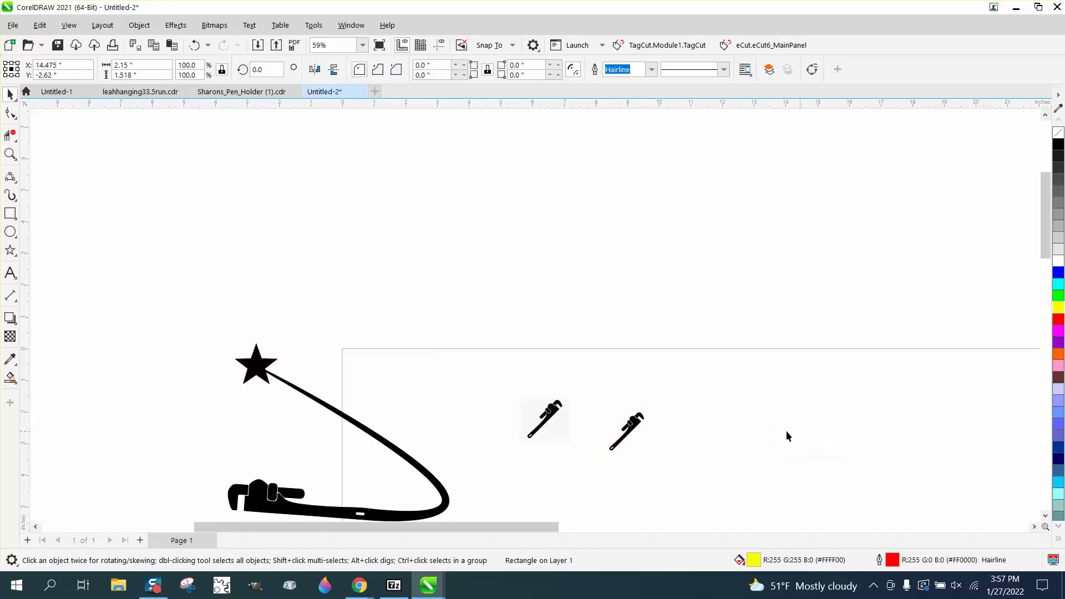
Step: Mirror the wrench group horizontally and rotate it to about 227.5 degrees so its handle lies nearly level
{"action": "left_click", "coordinate": [638, 430]}
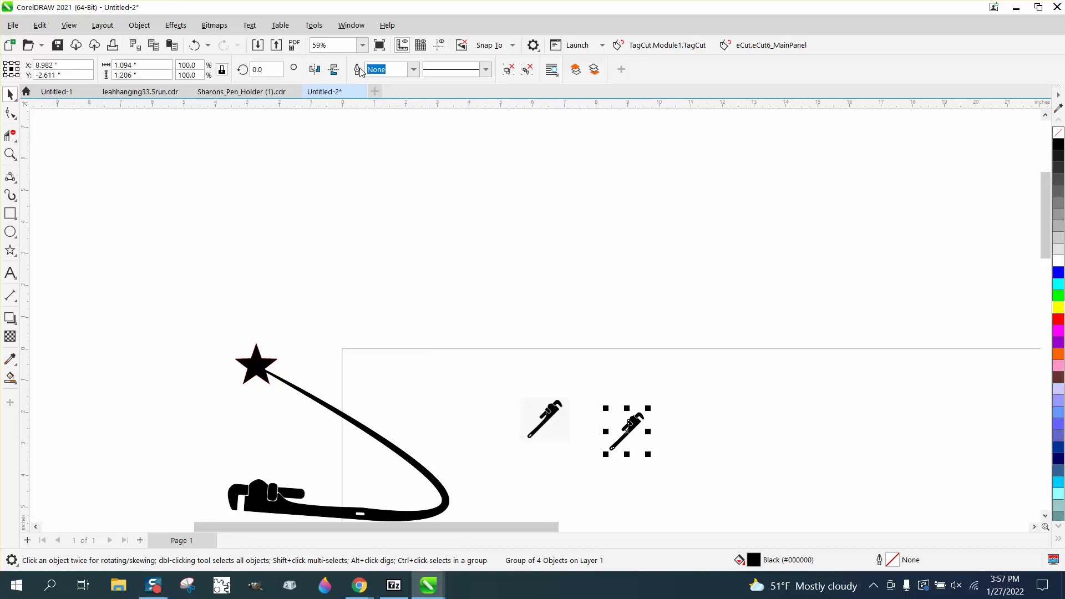
{"action": "left_click", "coordinate": [314, 70]}
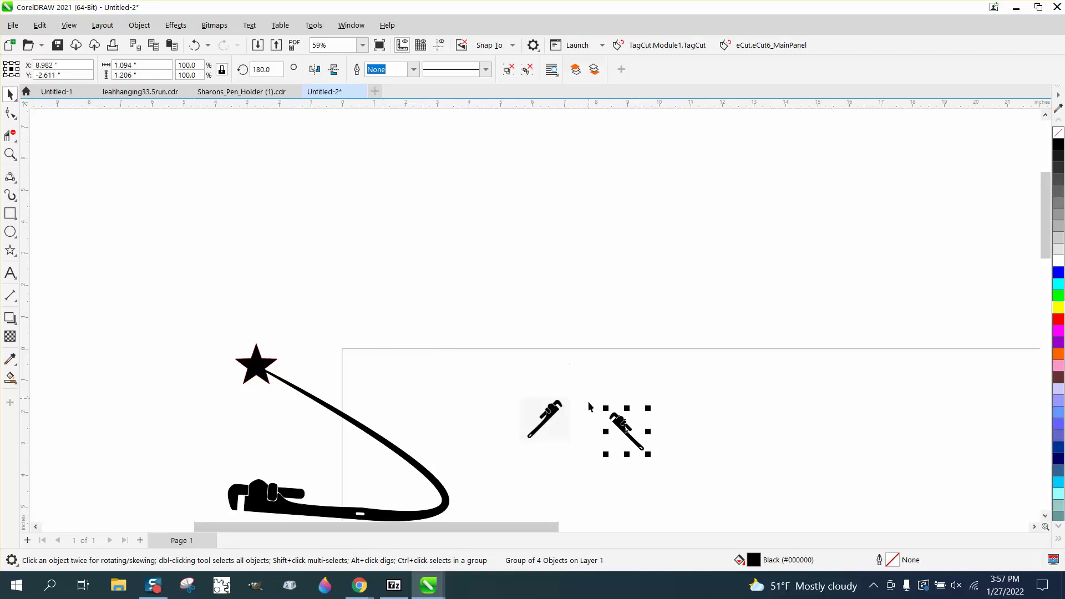
{"action": "left_click", "coordinate": [642, 429]}
{"action": "left_click_drag", "start_coordinate": [652, 408], "coordinate": [621, 310]}
{"action": "scroll", "coordinate": [522, 244], "scroll_direction": "down", "scroll_amount": 2}
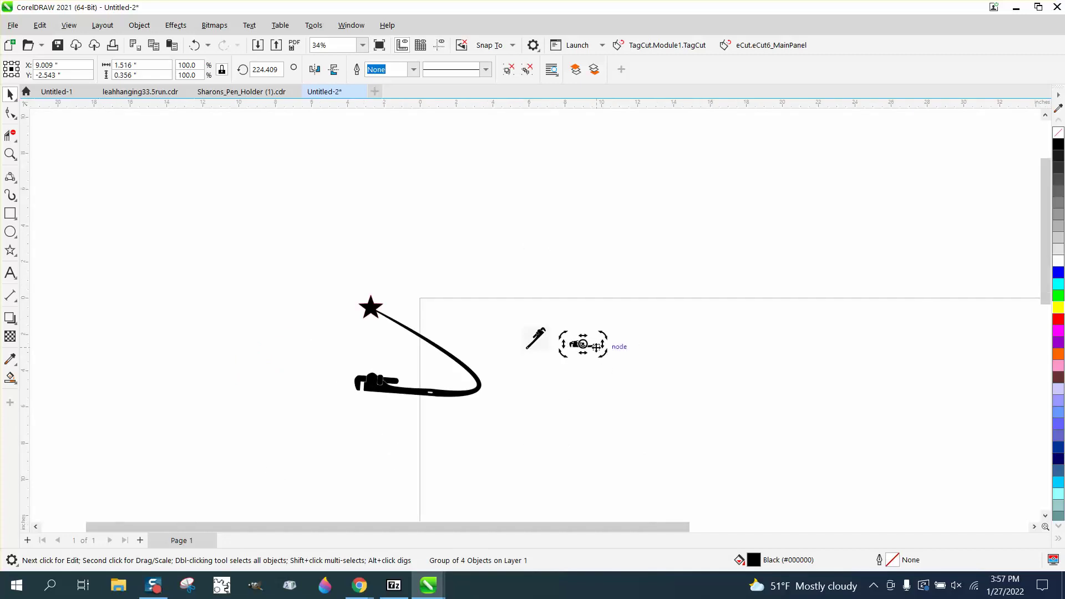
{"action": "left_click_drag", "start_coordinate": [604, 355], "coordinate": [605, 352]}
{"action": "left_click", "coordinate": [583, 334]}
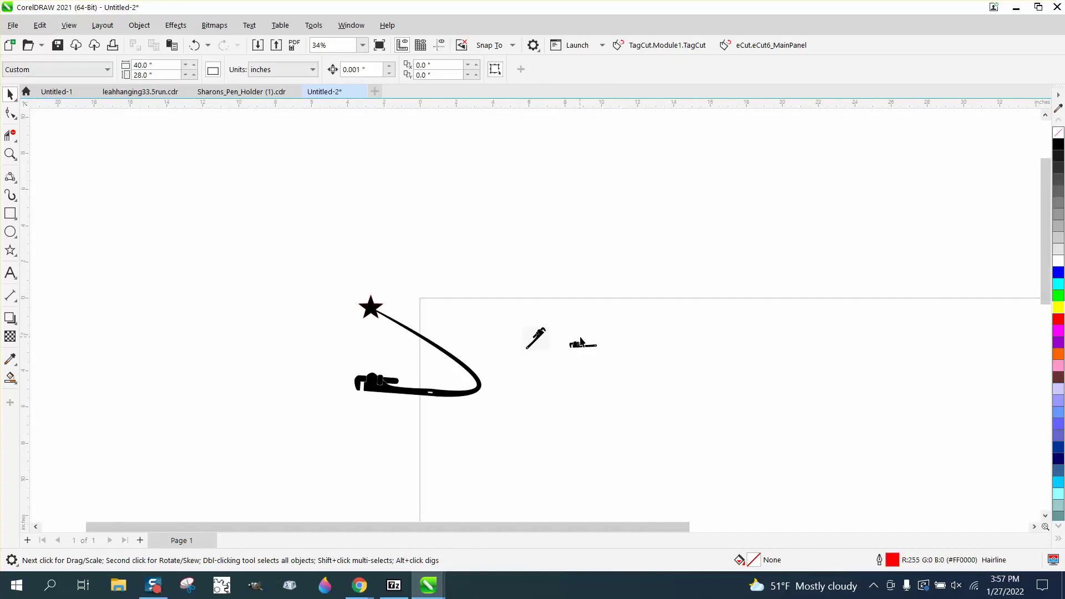
Step: Enlarge the wrench group to about 21.45 by 5 inches and place it in the empty space left of the page
{"action": "left_click_drag", "start_coordinate": [604, 356], "coordinate": [837, 489]}
{"action": "scroll", "coordinate": [699, 410], "scroll_direction": "down", "scroll_amount": 2}
{"action": "left_click_drag", "start_coordinate": [714, 356], "coordinate": [170, 291]}
{"action": "scroll", "coordinate": [378, 312], "scroll_direction": "down", "scroll_amount": 1}
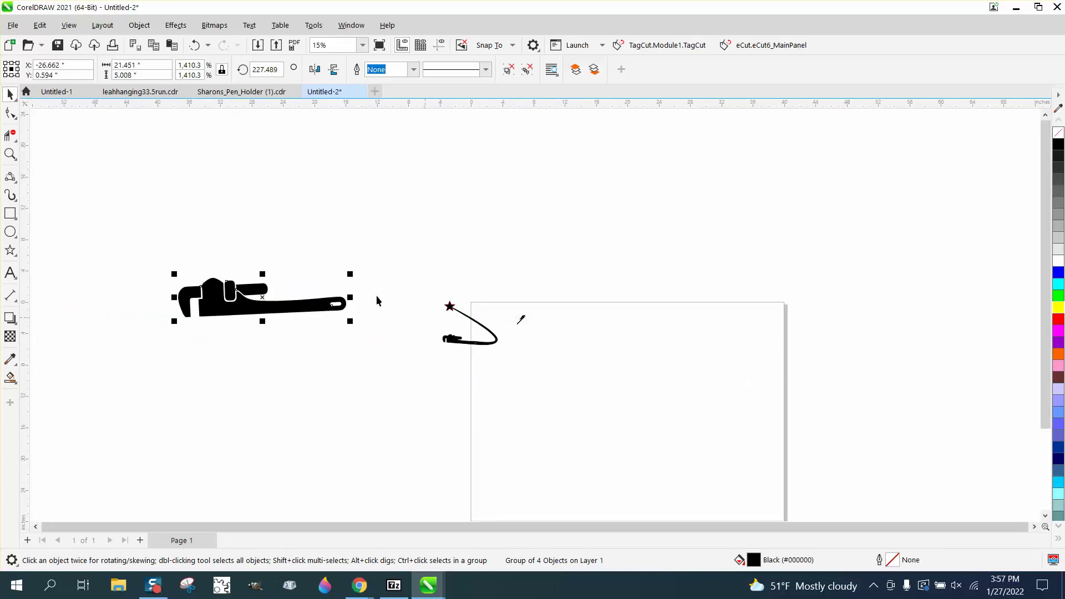
{"action": "left_click_drag", "start_coordinate": [302, 306], "coordinate": [255, 309]}
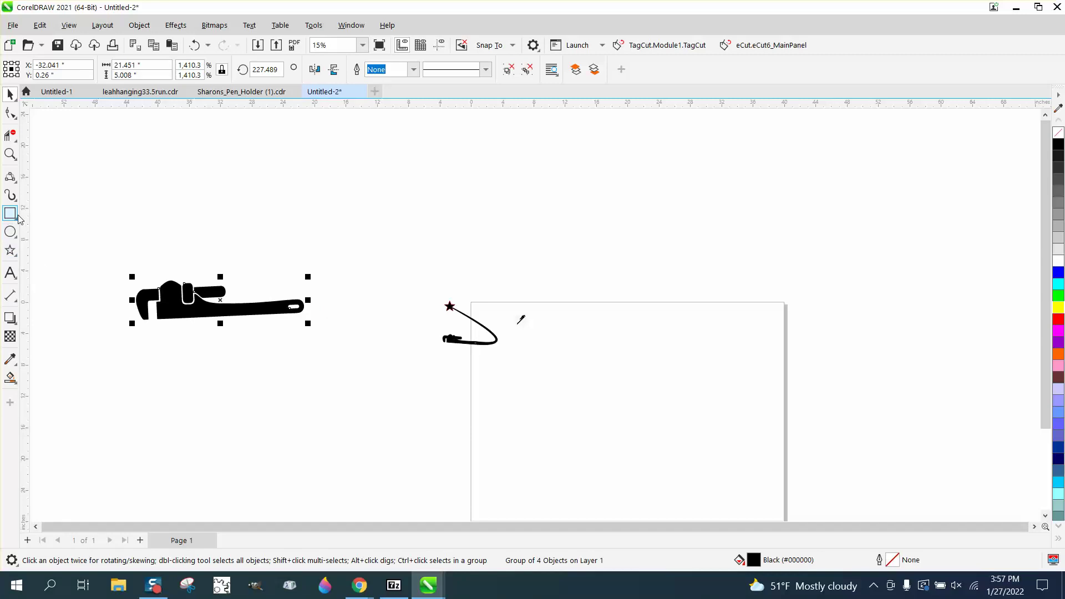
Step: Draw a 3-Point Curve about 21 by 18 inches from the wrench's handle end, bowing right and ending above the wrench
{"action": "left_click", "coordinate": [18, 182]}
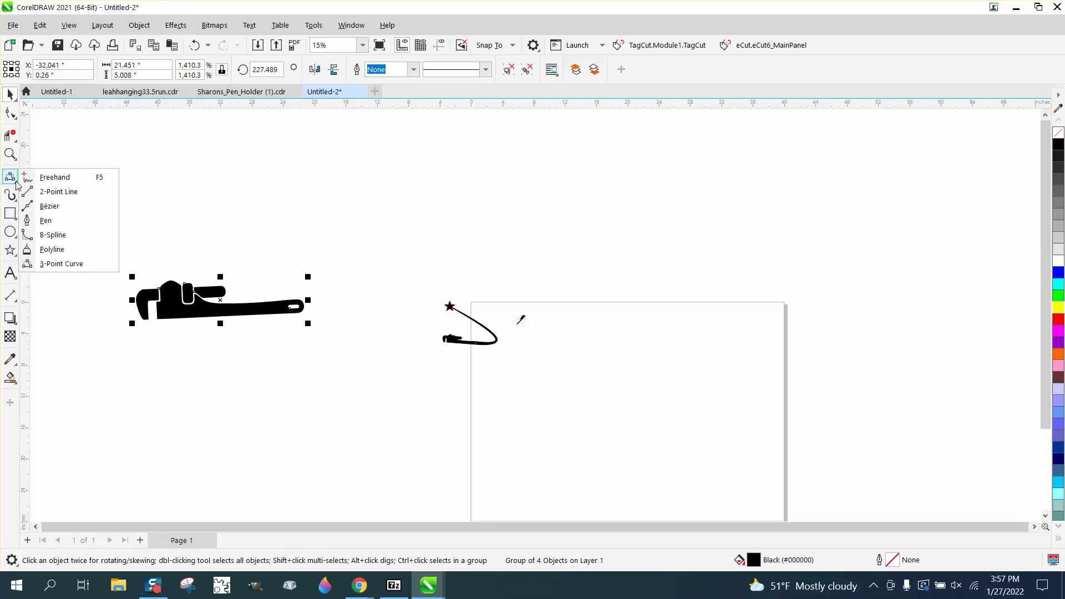
{"action": "left_click", "coordinate": [62, 264]}
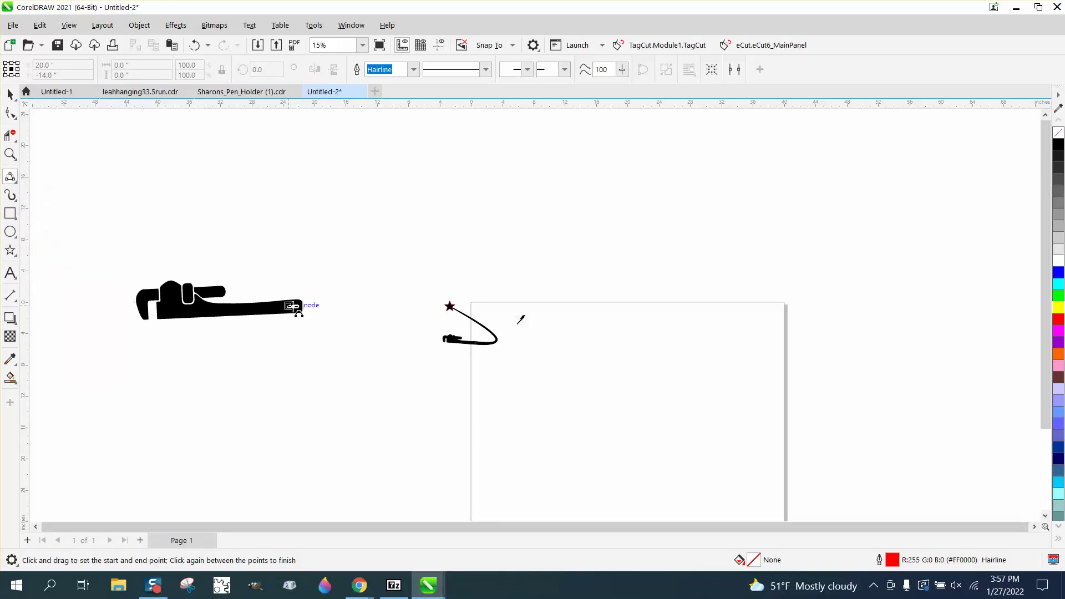
{"action": "left_click_drag", "start_coordinate": [303, 308], "coordinate": [197, 167]}
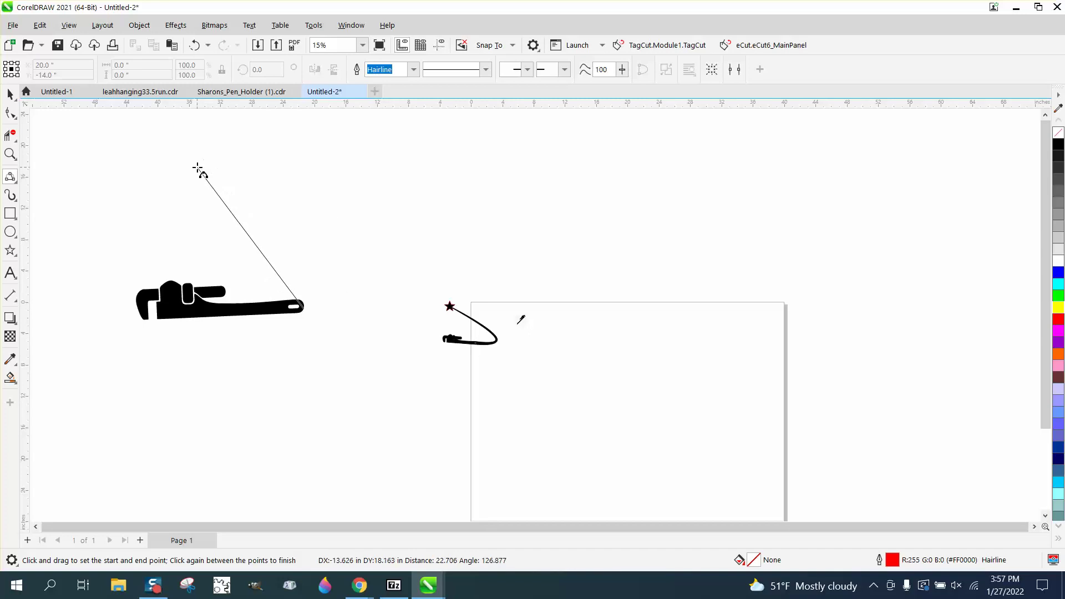
{"action": "left_click", "coordinate": [362, 292]}
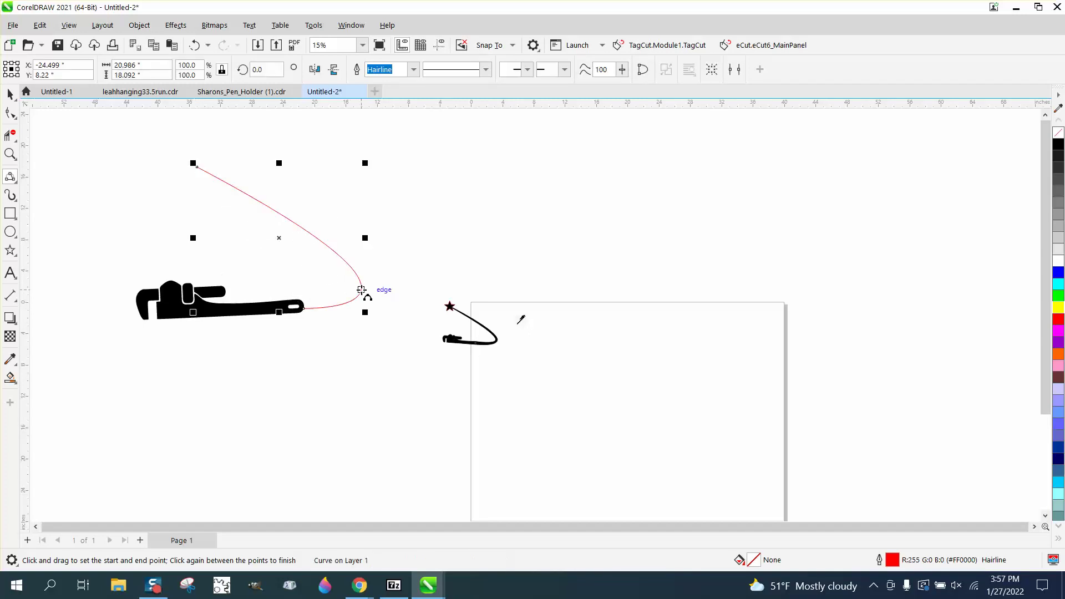
Step: Reshape the curve's upper end with the Shape tool so it leaves nearly horizontally, making the curve about 21.2 by 18.1 inches
{"action": "left_click", "coordinate": [12, 113]}
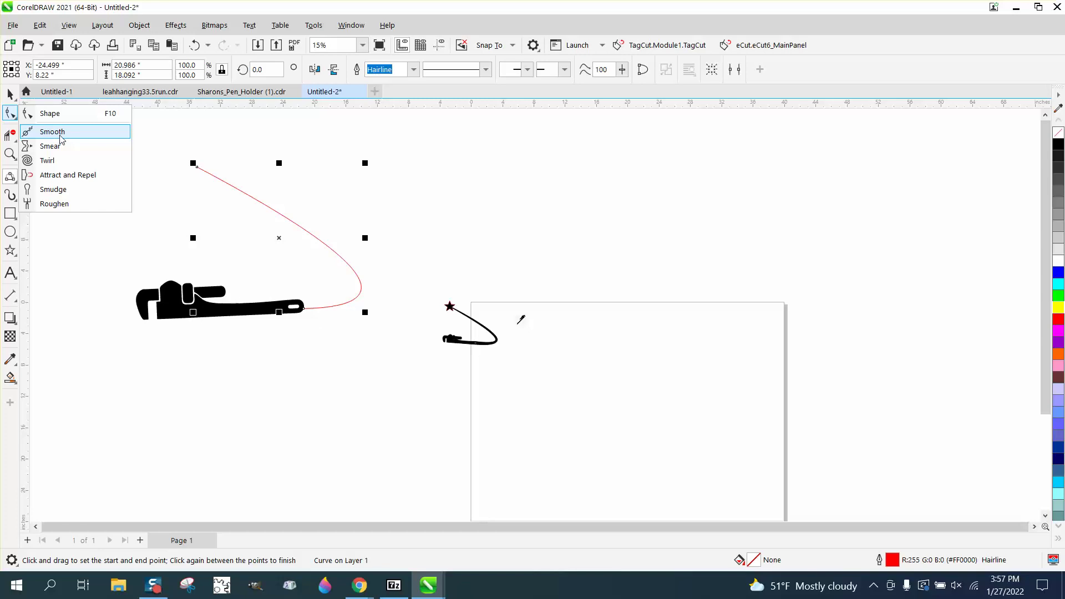
{"action": "left_click", "coordinate": [44, 114]}
{"action": "left_click", "coordinate": [200, 169]}
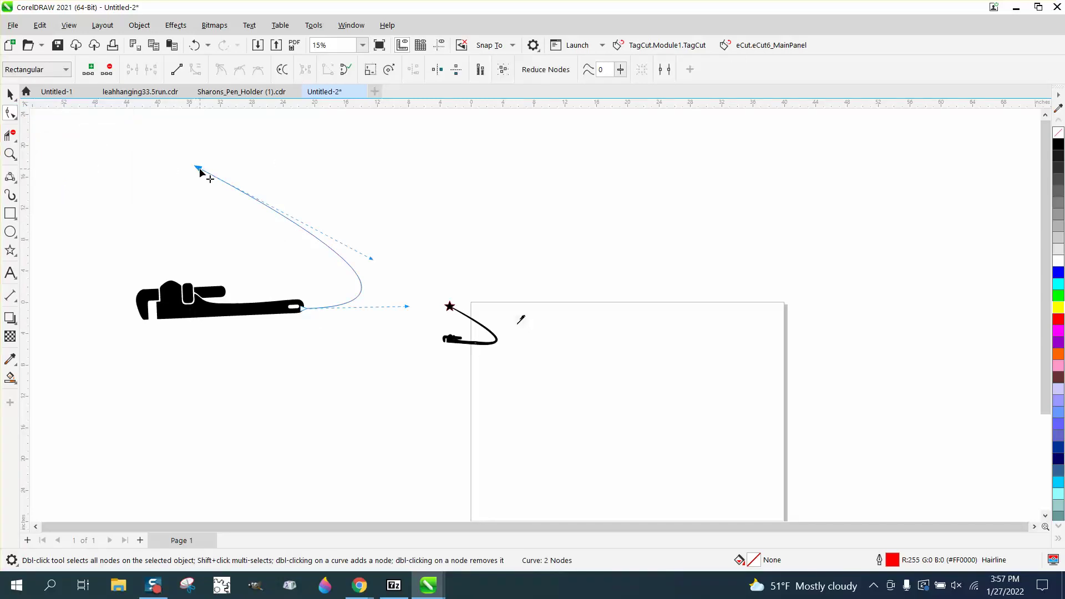
{"action": "left_click_drag", "start_coordinate": [373, 258], "coordinate": [382, 171]}
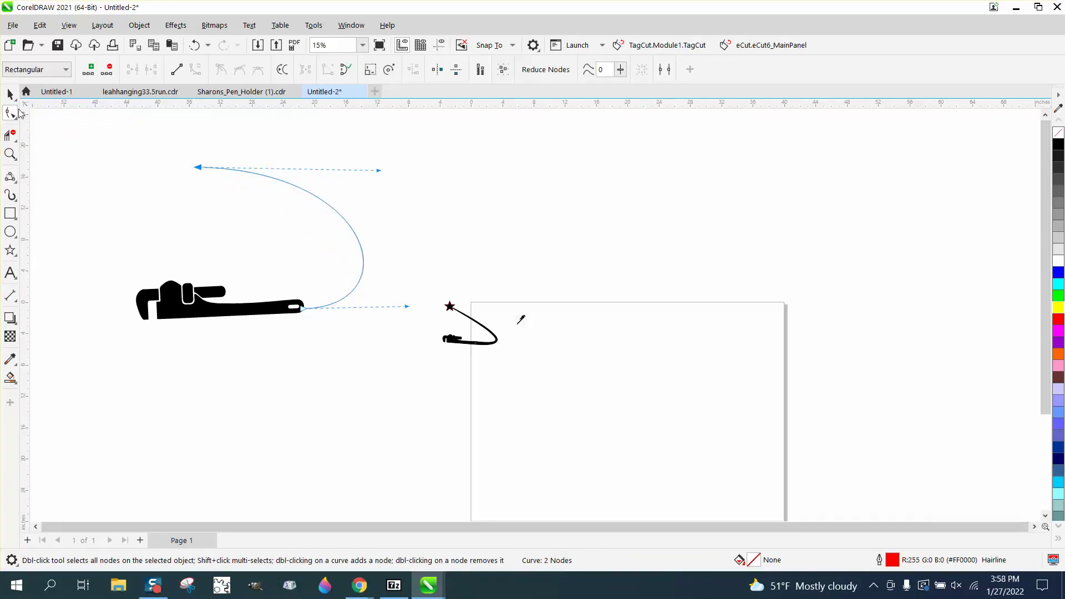
{"action": "key", "text": "space"}
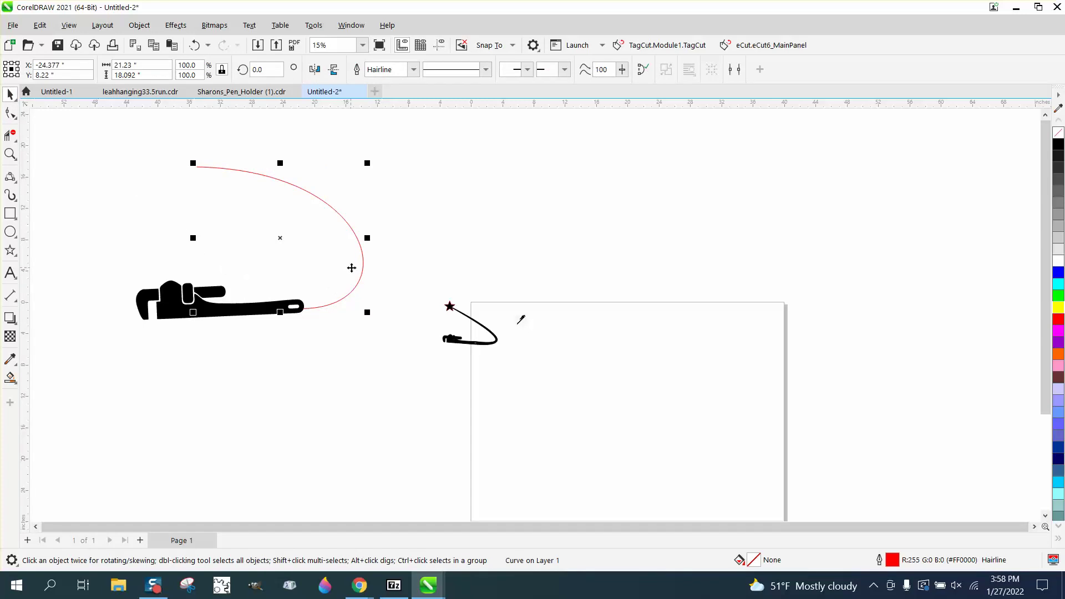
Step: Apply an Artistic Media preset stroke to the curve, thick at the wrench handle and tapering to a point at the far end
{"action": "left_click", "coordinate": [11, 195]}
{"action": "left_click", "coordinate": [56, 197]}
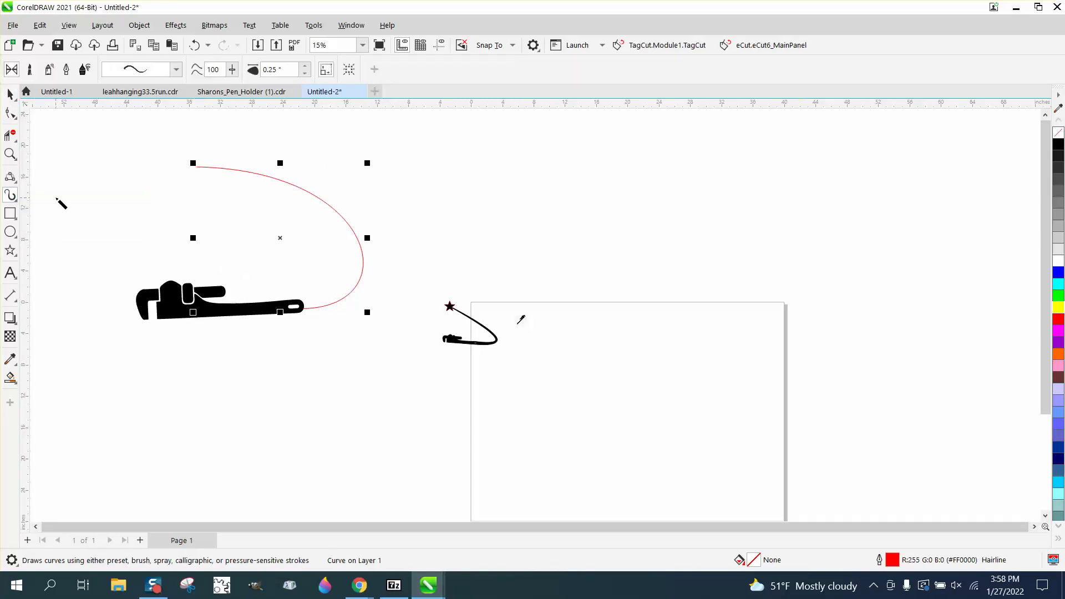
{"action": "left_click", "coordinate": [176, 69]}
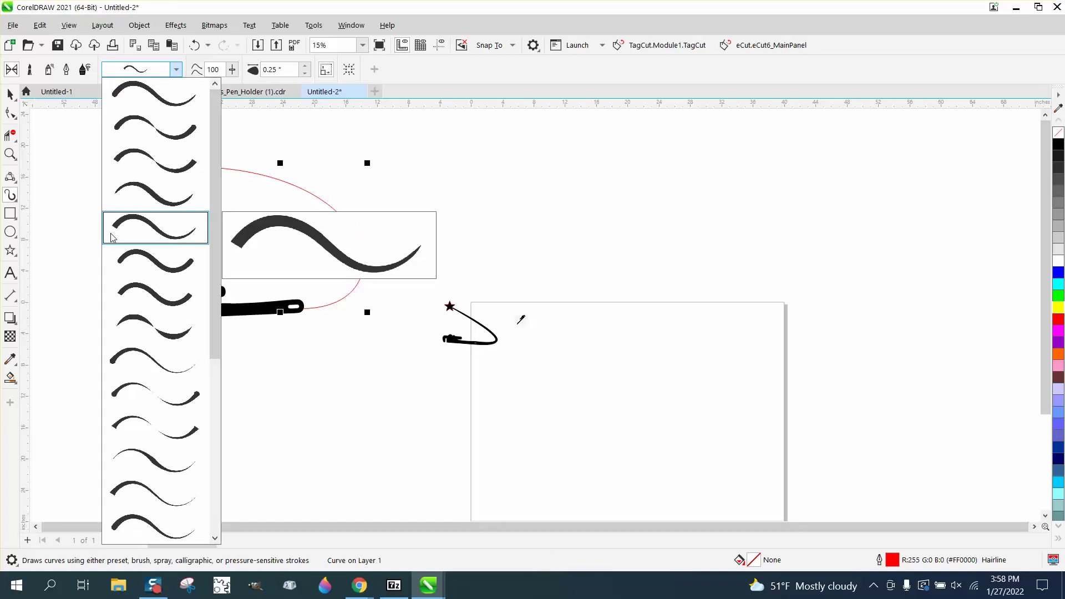
{"action": "left_click", "coordinate": [189, 242]}
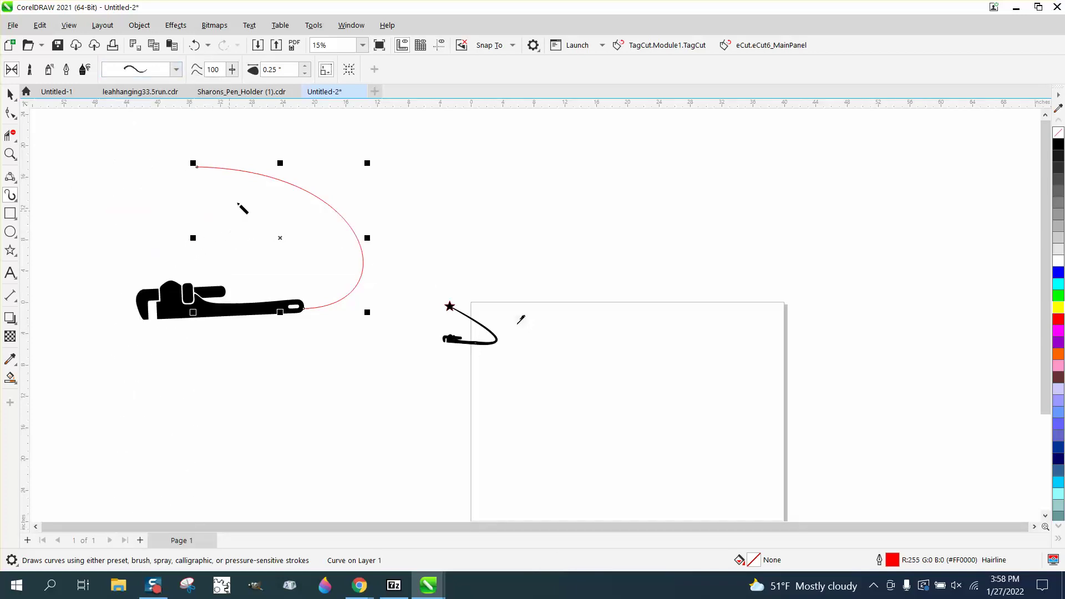
{"action": "left_click", "coordinate": [271, 179]}
Step: Set the artistic media stroke width to 1.5 inches
{"action": "left_click", "coordinate": [306, 73]}
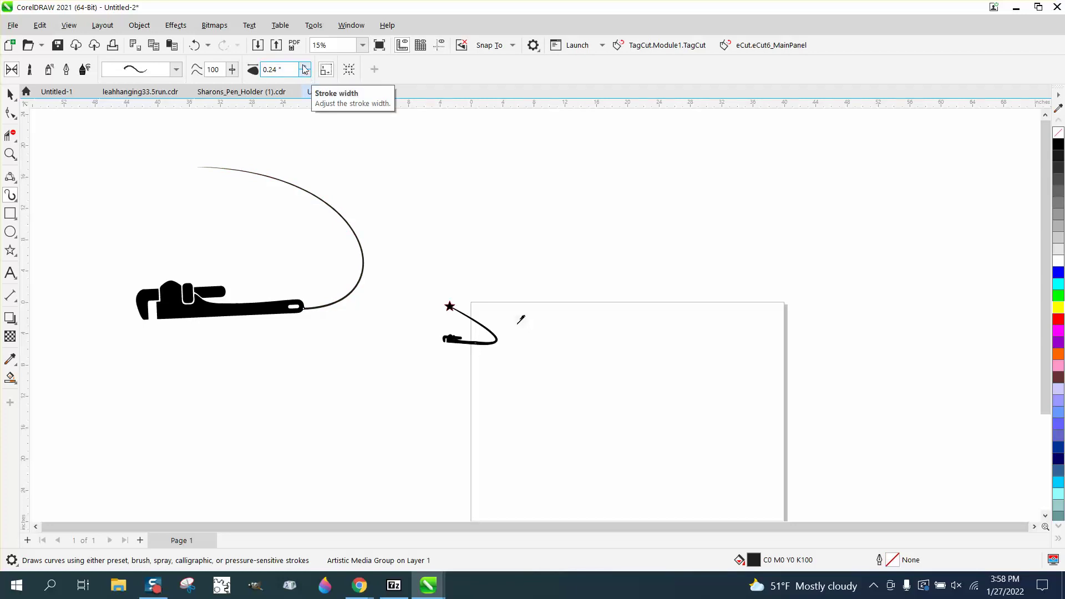
{"action": "left_click", "coordinate": [304, 66]}
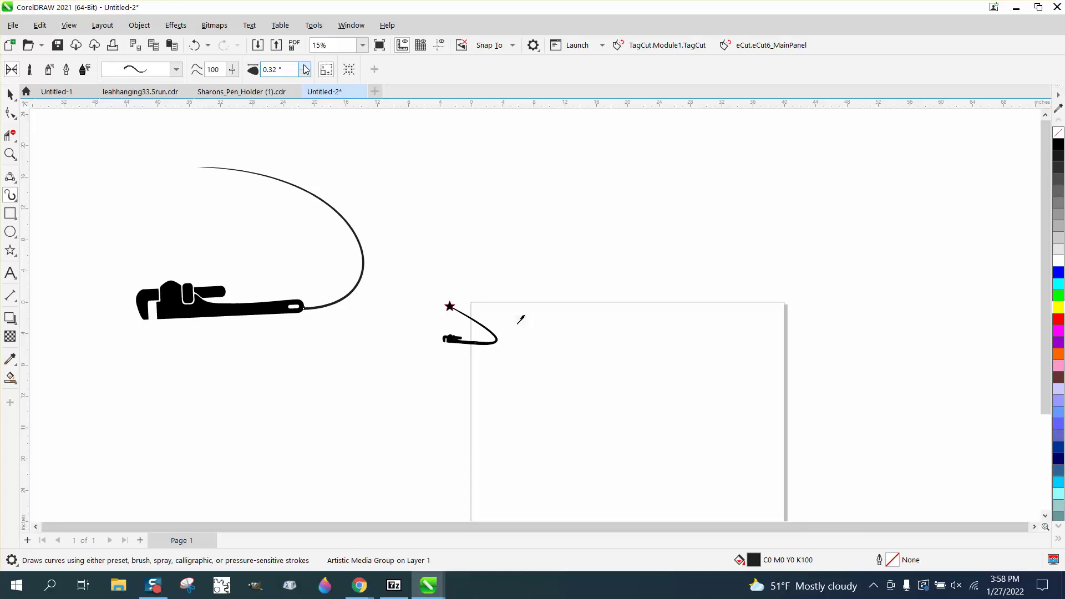
{"action": "left_click", "coordinate": [304, 68]}
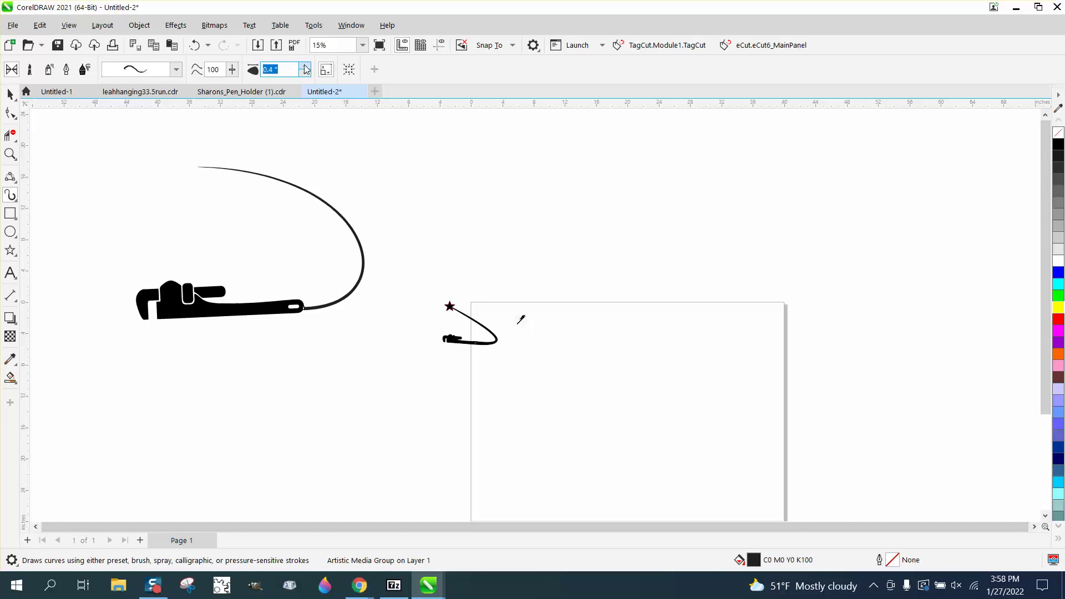
{"action": "left_click_drag", "start_coordinate": [290, 72], "coordinate": [211, 80]}
{"action": "type", "text": "1"}
{"action": "key", "text": "Return"}
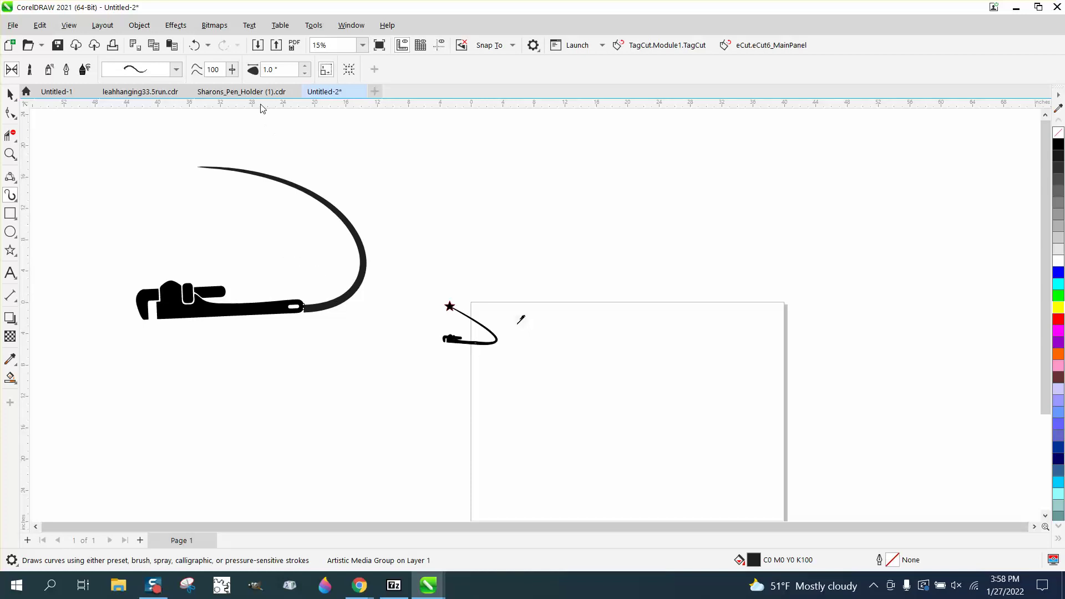
{"action": "left_click_drag", "start_coordinate": [280, 69], "coordinate": [251, 77]}
{"action": "type", "text": "1.5"}
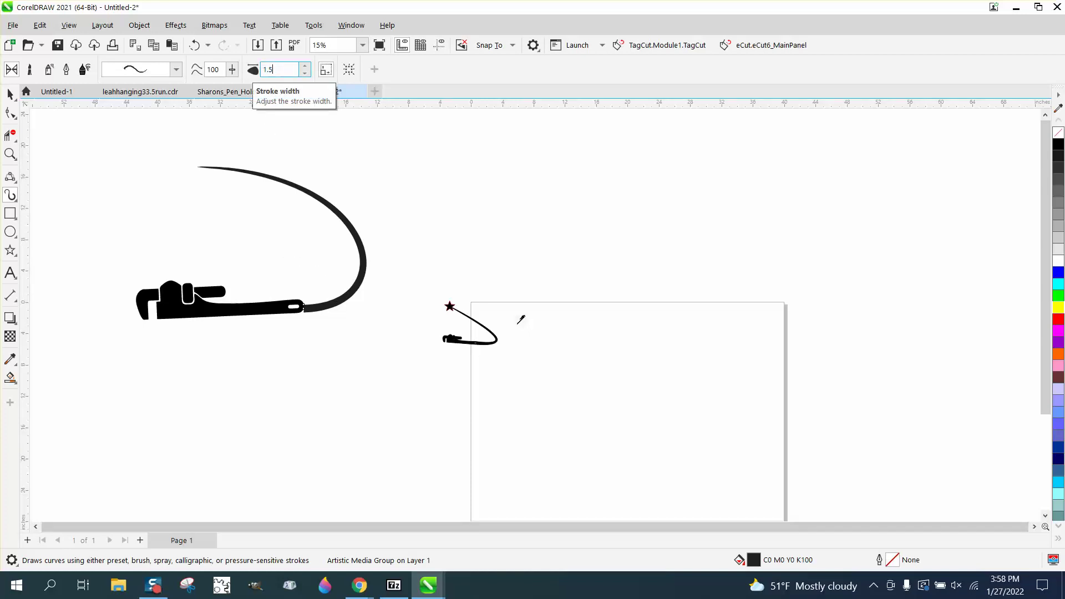
{"action": "key", "text": "Return"}
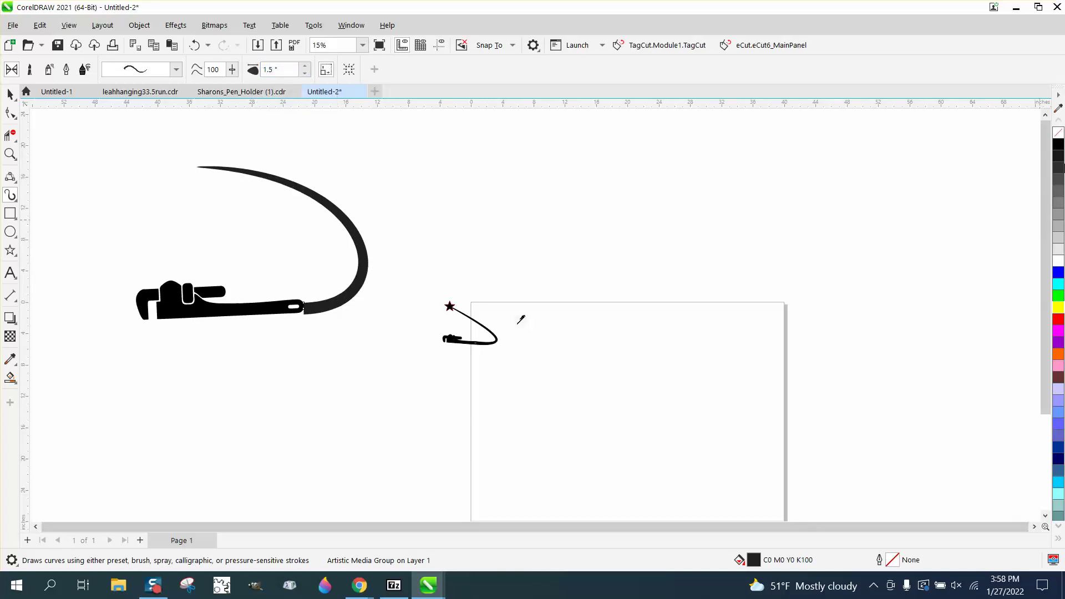
Step: Give the tapered stroke a black outline with no fill and break its artistic media group apart
{"action": "left_click", "coordinate": [1059, 132]}
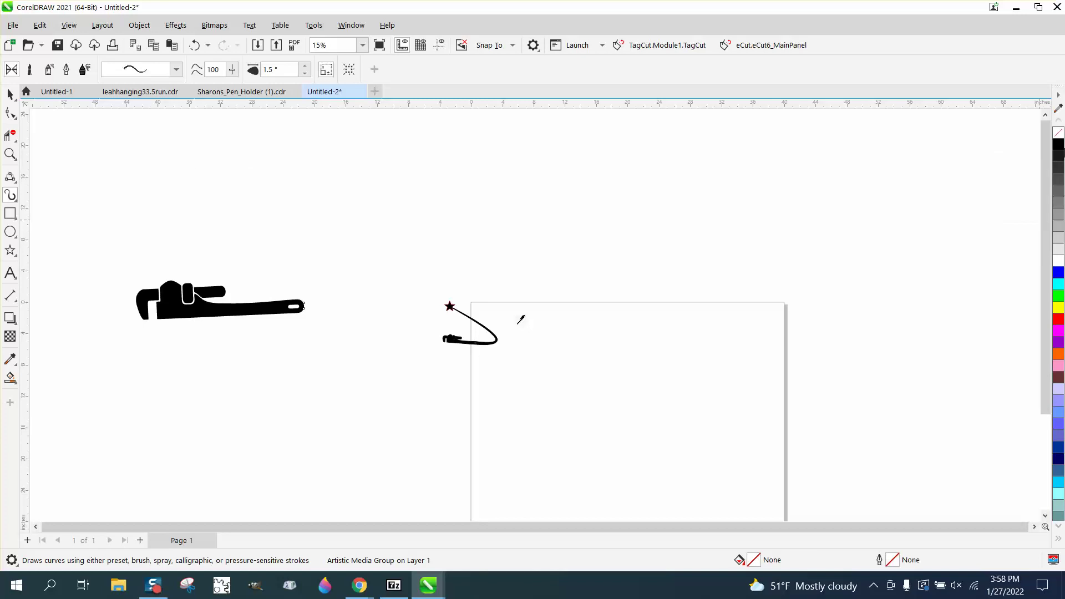
{"action": "right_click", "coordinate": [1060, 146]}
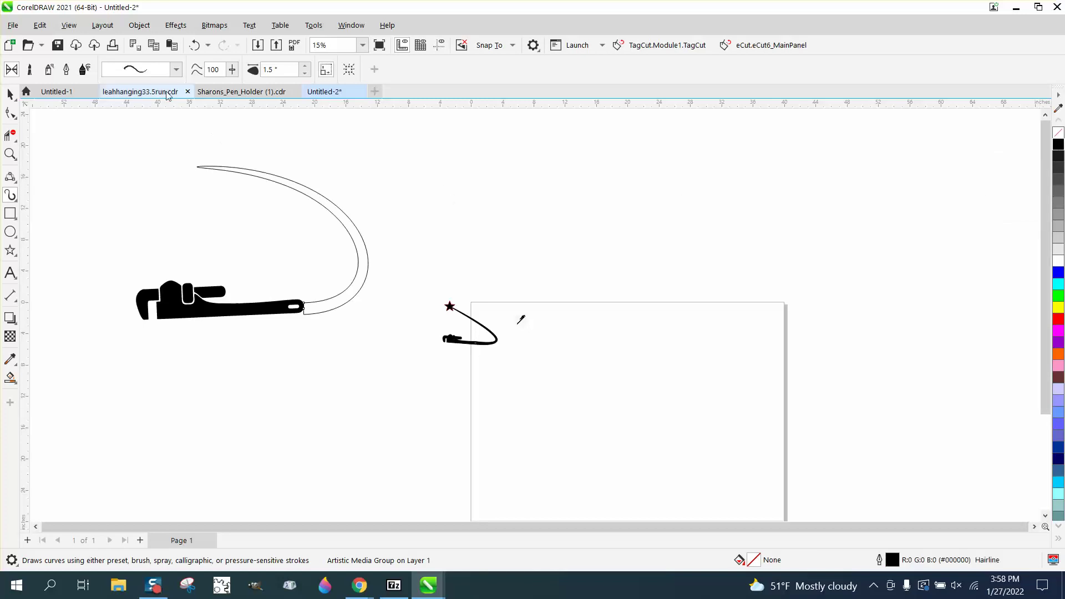
{"action": "left_click", "coordinate": [143, 26]}
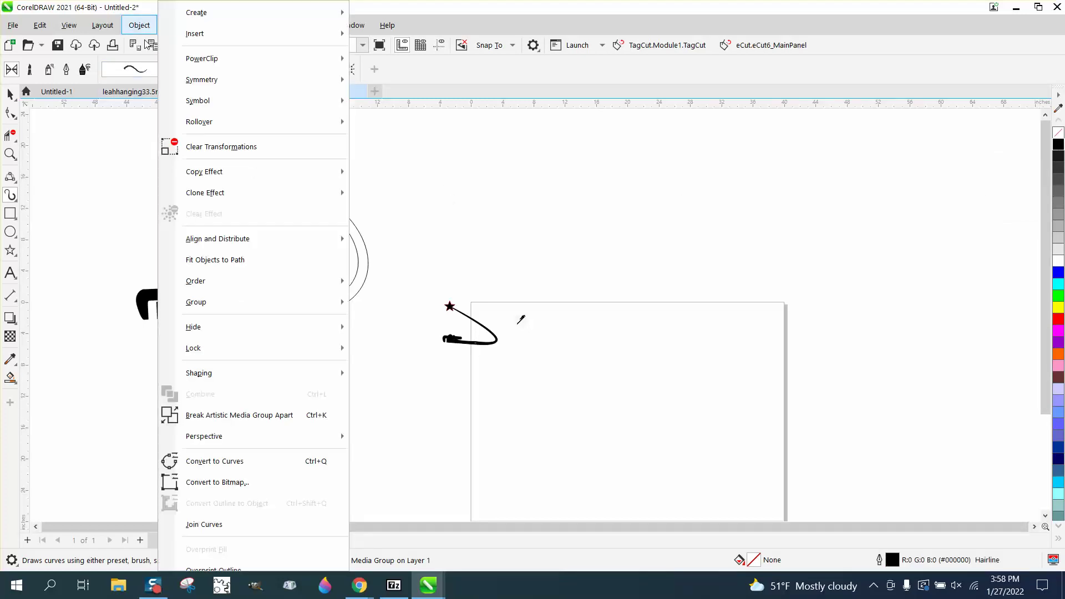
{"action": "left_click", "coordinate": [239, 416]}
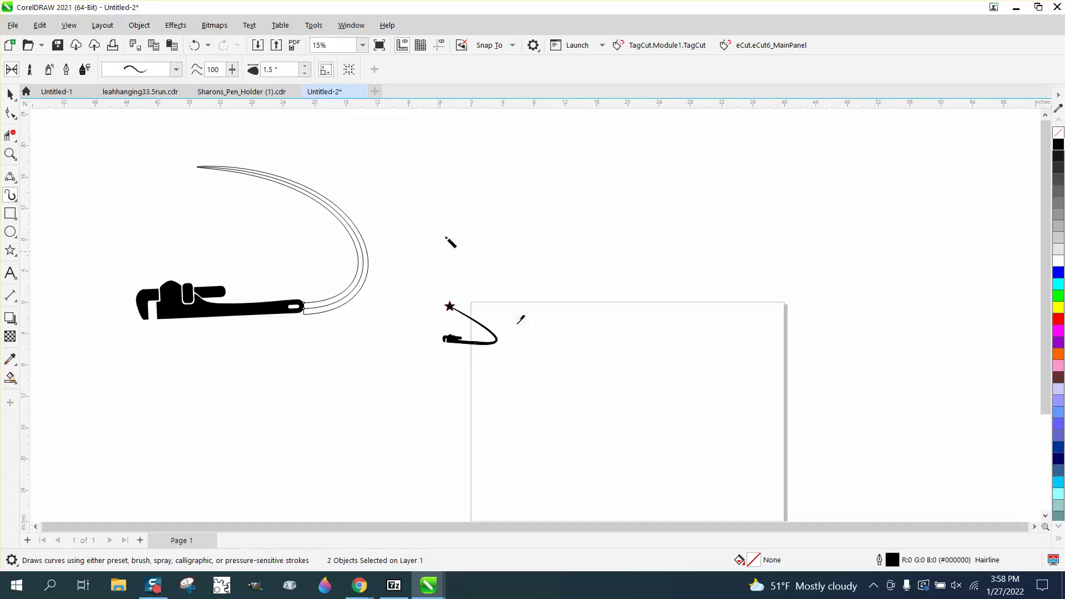
Step: Delete the original centre curve running inside the tapered outline
{"action": "left_click", "coordinate": [10, 95]}
{"action": "left_click", "coordinate": [461, 155]}
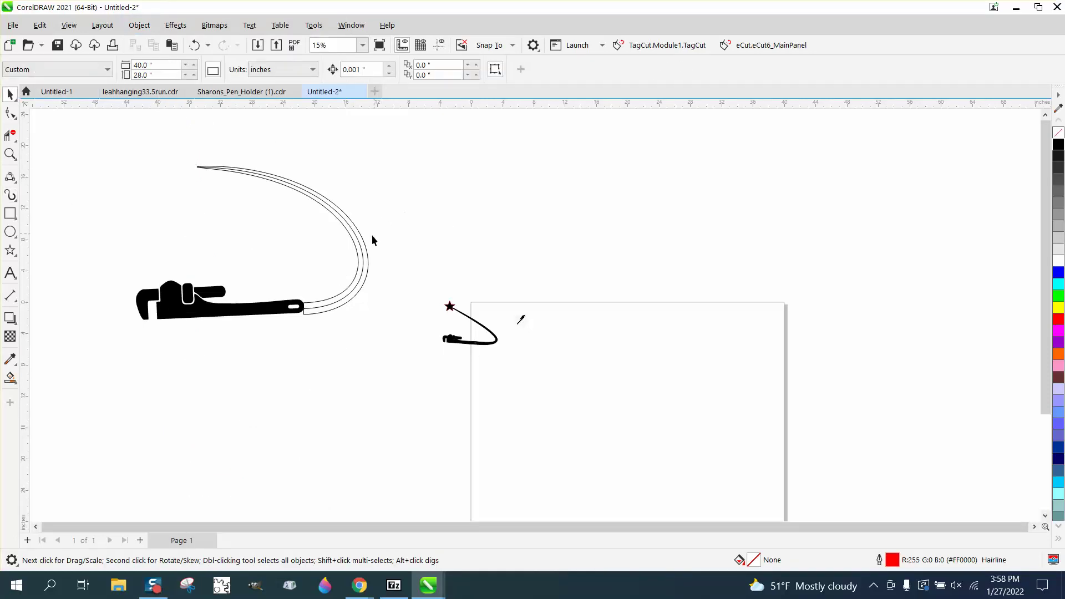
{"action": "left_click", "coordinate": [363, 241]}
{"action": "left_click", "coordinate": [362, 235]}
Step: Give the wrench group a black outline with no fill
{"action": "left_click", "coordinate": [290, 303]}
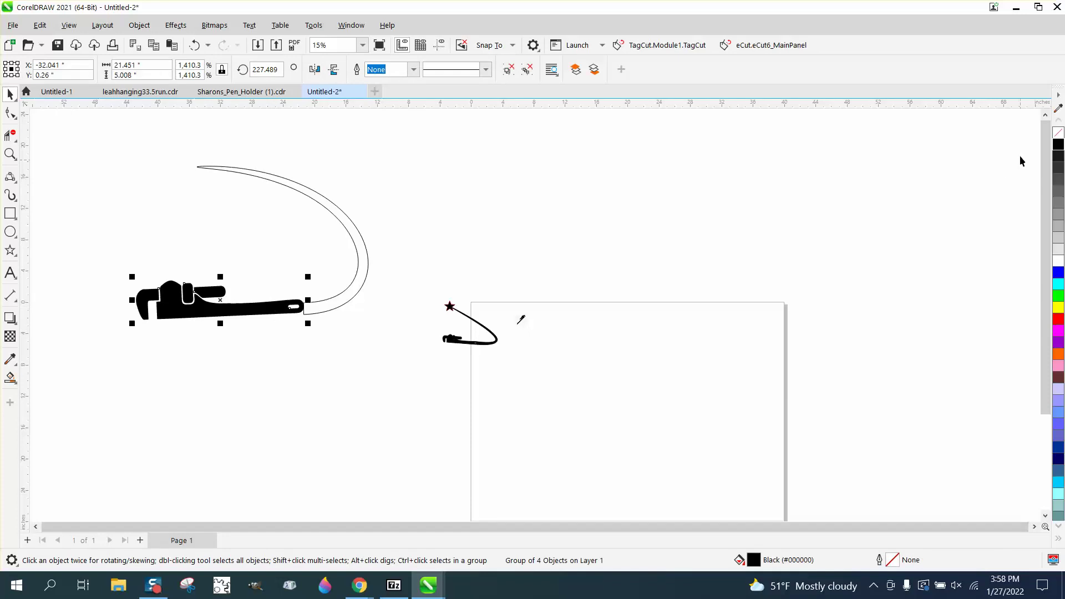
{"action": "left_click", "coordinate": [1059, 133]}
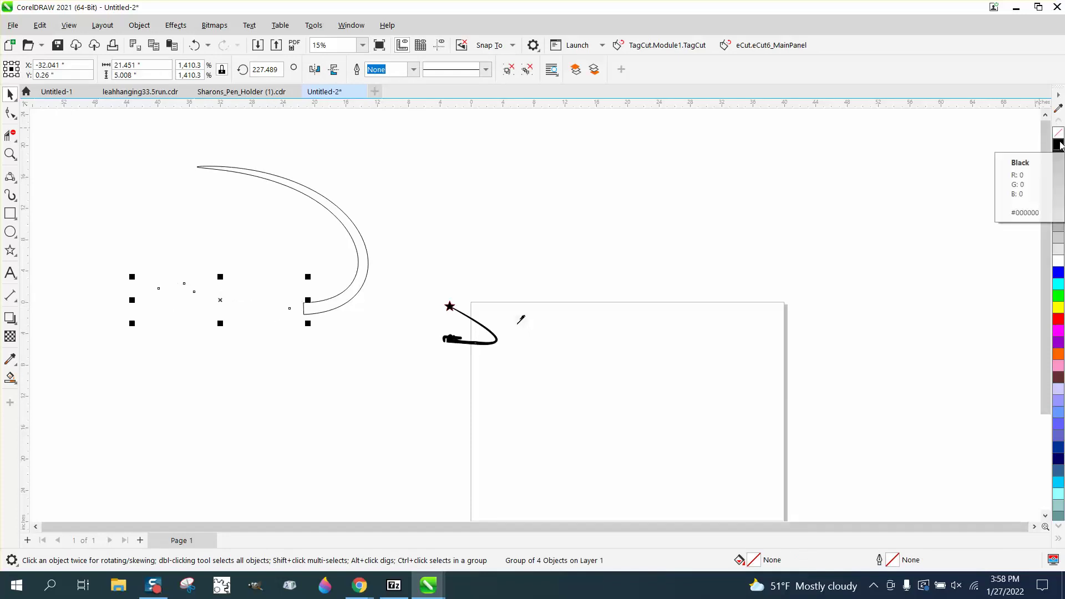
{"action": "right_click", "coordinate": [1059, 146]}
Step: Ungroup the wrench into its separate outline pieces
{"action": "left_click", "coordinate": [10, 154]}
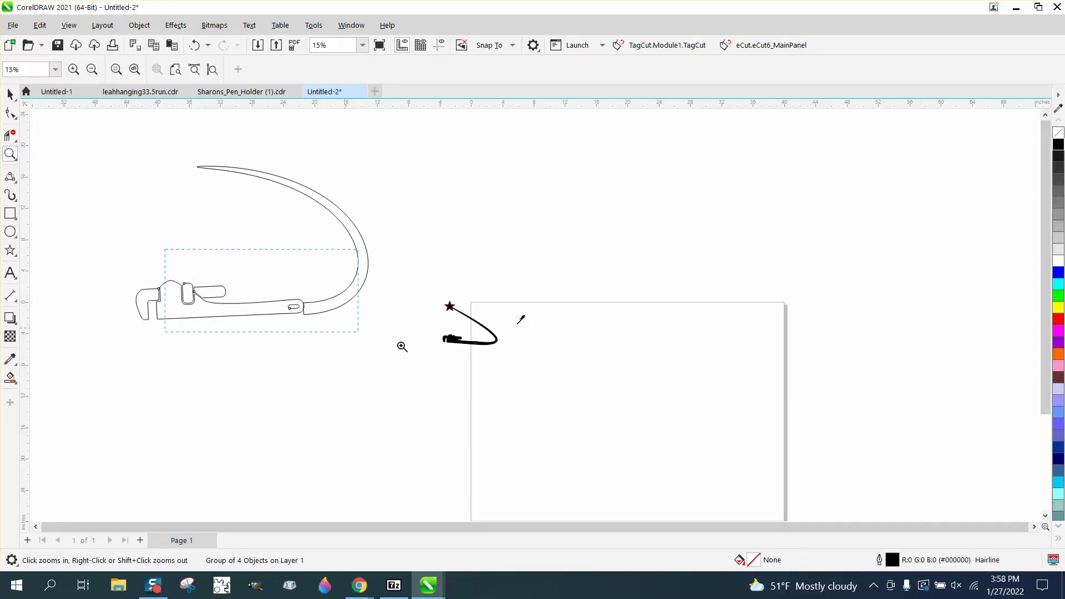
{"action": "left_click_drag", "start_coordinate": [165, 249], "coordinate": [472, 381]}
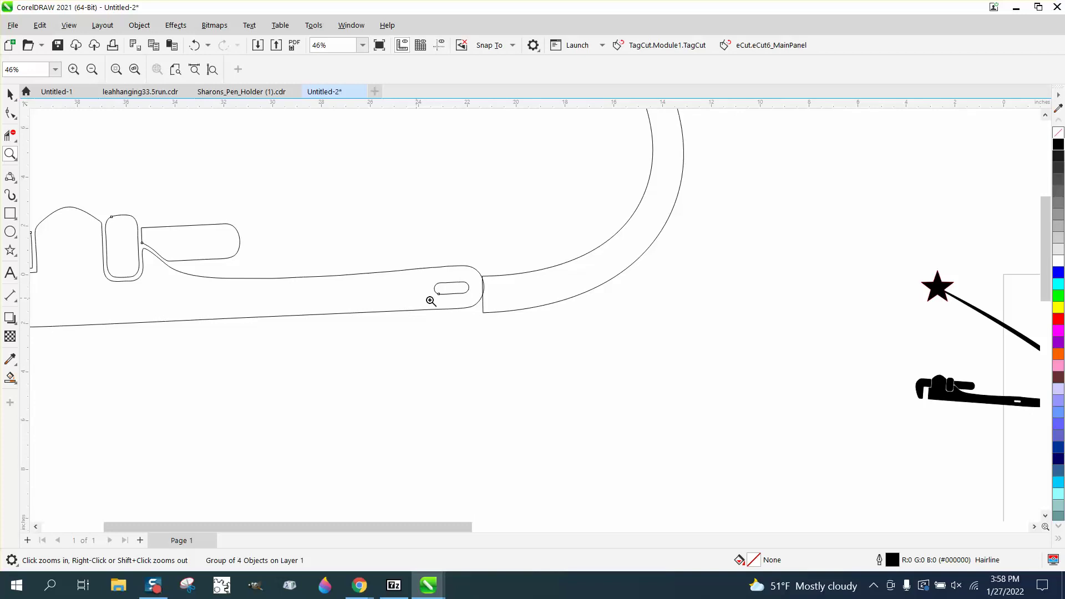
{"action": "left_click", "coordinate": [10, 95]}
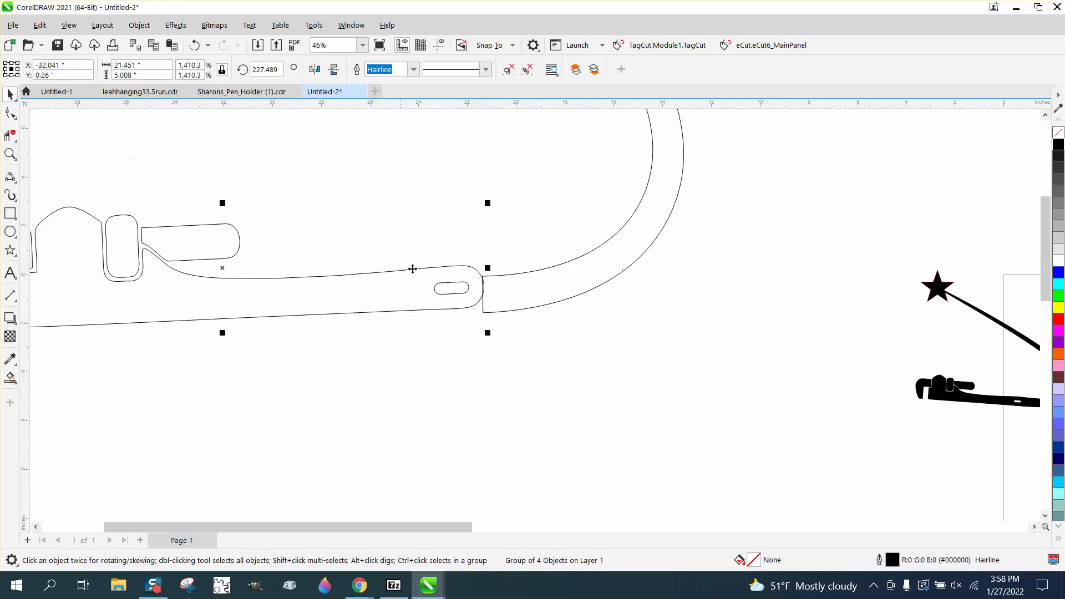
{"action": "left_click", "coordinate": [448, 369]}
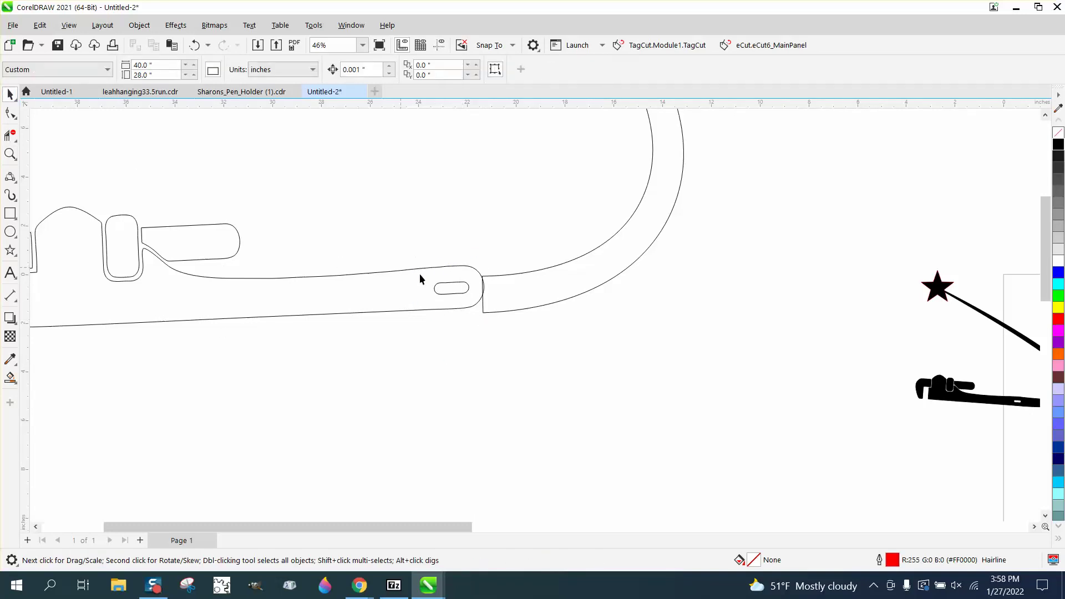
{"action": "left_click", "coordinate": [442, 300]}
{"action": "left_click", "coordinate": [139, 25]}
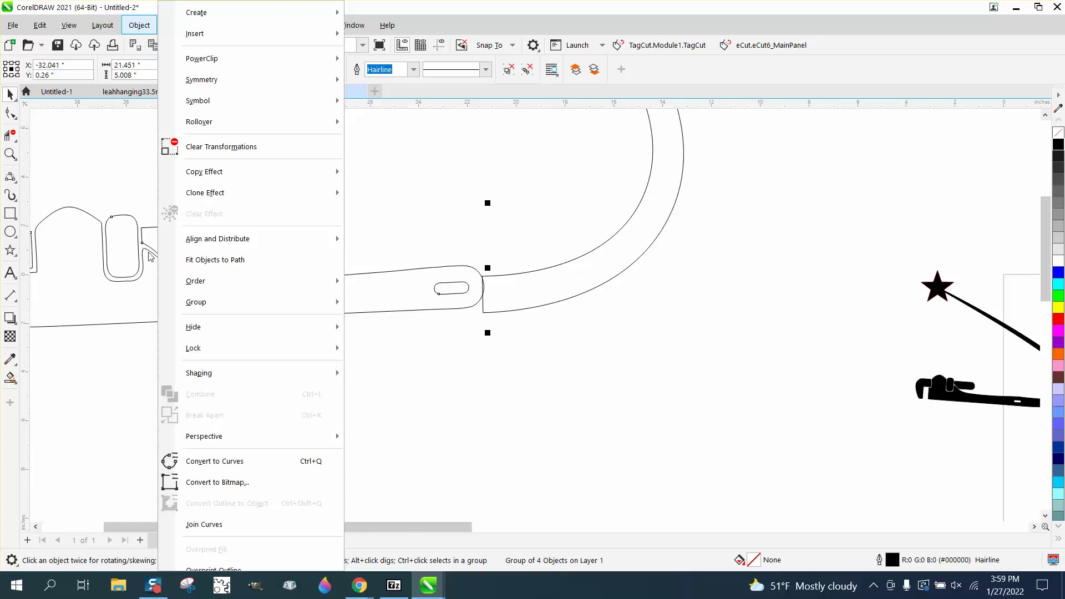
{"action": "mouse_move", "coordinate": [195, 314]}
{"action": "left_click", "coordinate": [355, 323]}
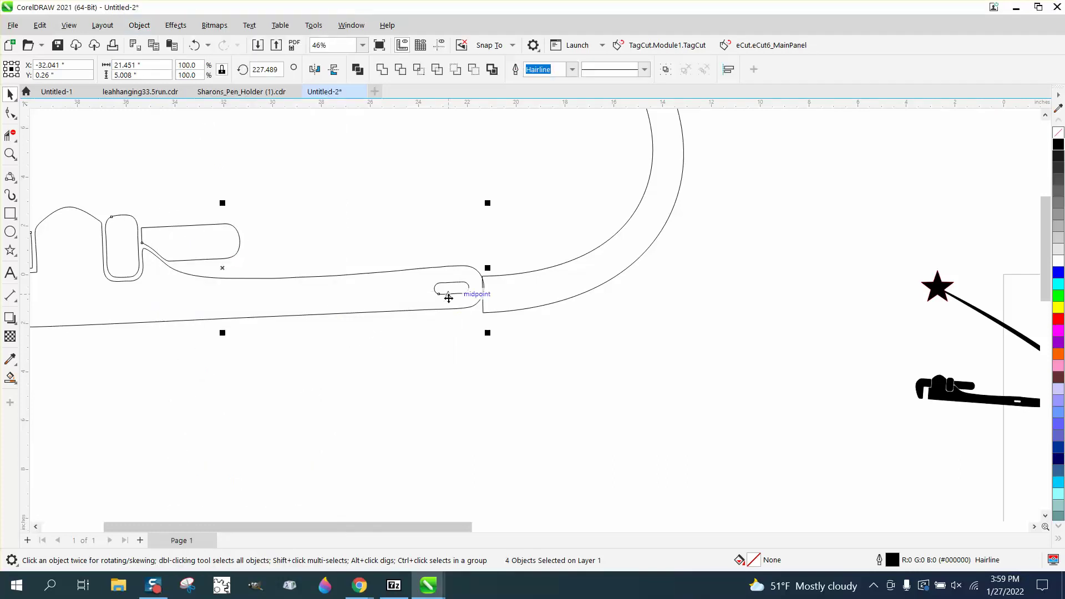
Step: Break the wrench handle curve apart and delete the small rounded slot at the handle's end
{"action": "left_click", "coordinate": [481, 331]}
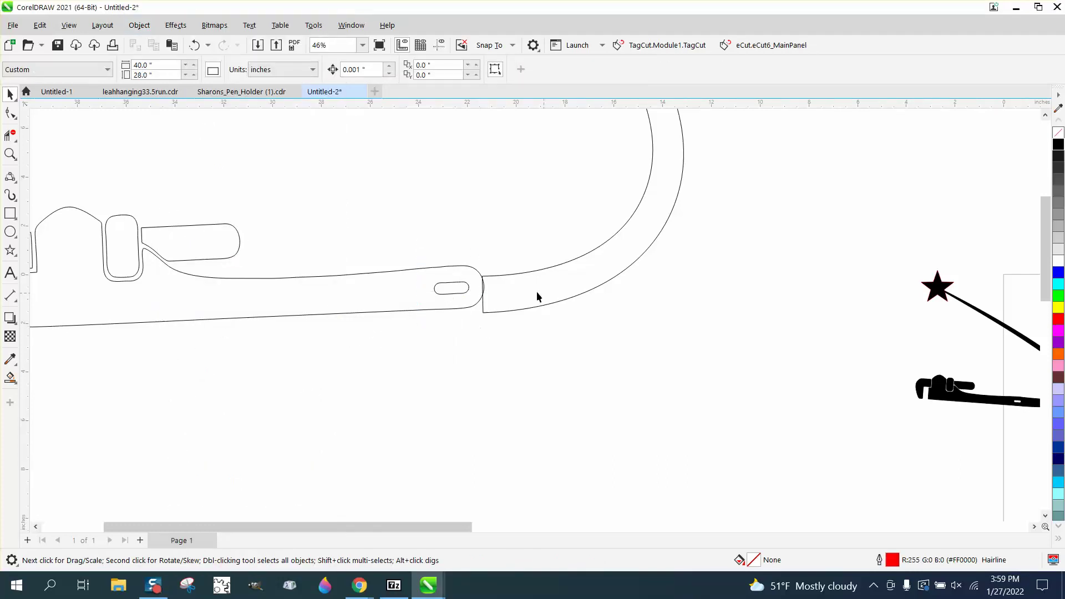
{"action": "left_click", "coordinate": [459, 295]}
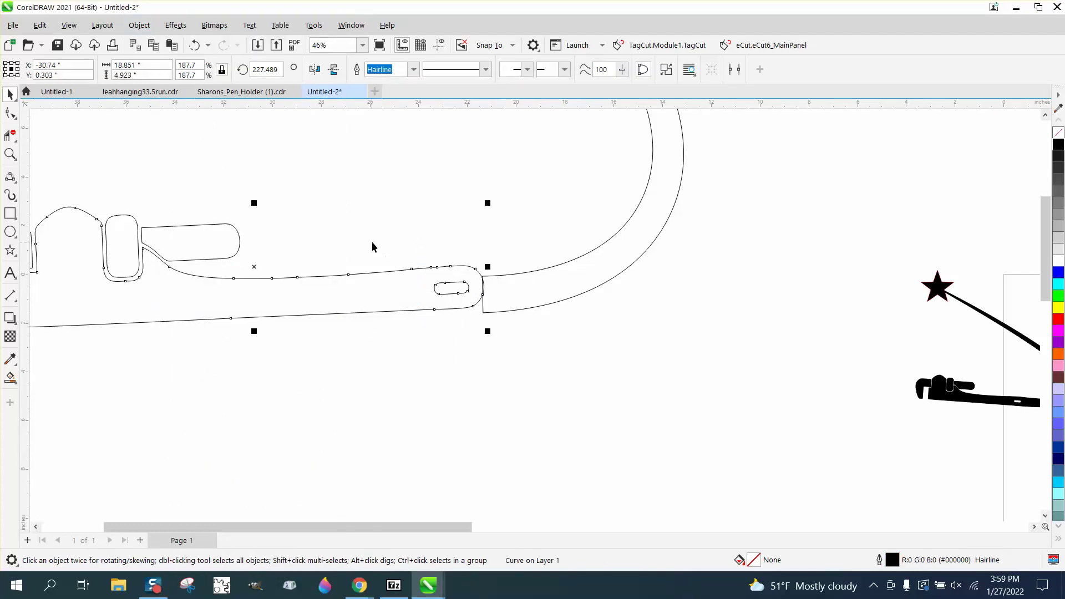
{"action": "left_click", "coordinate": [139, 25]}
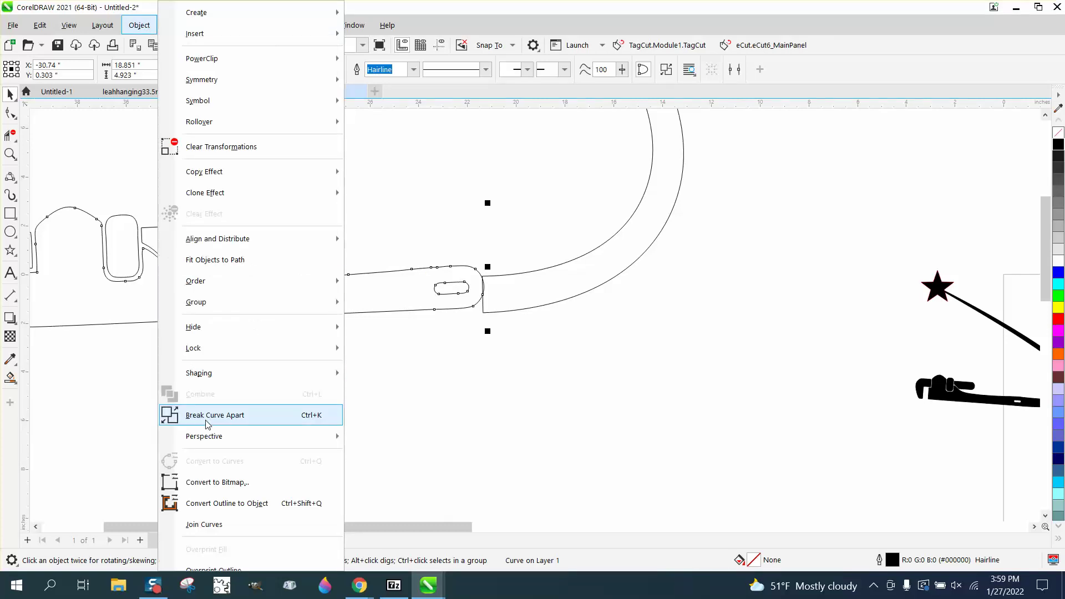
{"action": "left_click", "coordinate": [333, 415]}
{"action": "left_click", "coordinate": [338, 428]}
{"action": "left_click", "coordinate": [459, 295]}
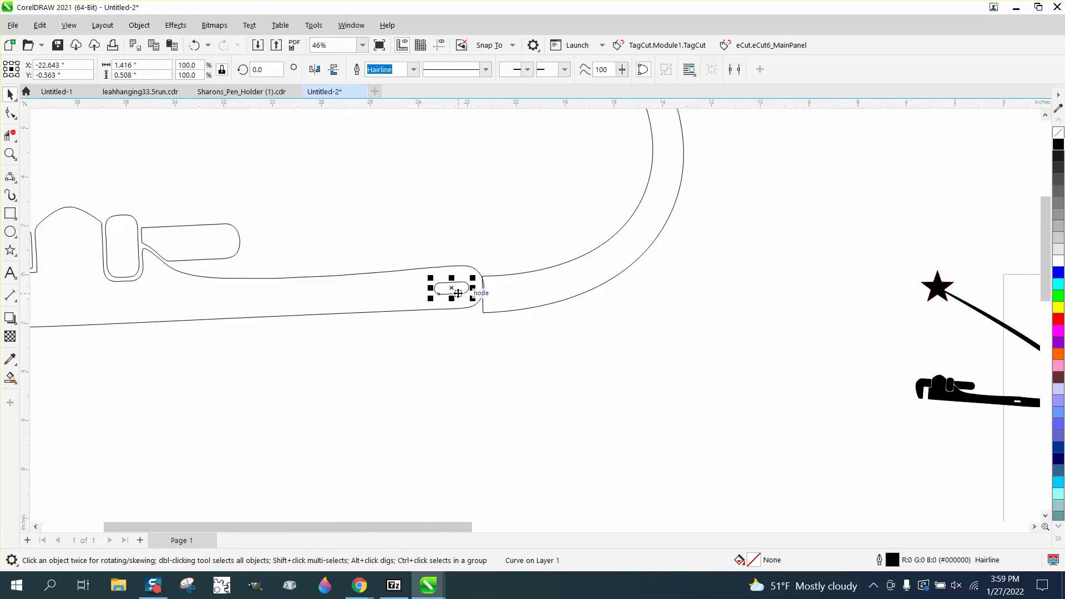
{"action": "key", "text": "Delete"}
Step: Move the tapered curve about 0.86 inches left and 0.34 inches up so its wide end overlaps the handle's end
{"action": "left_click", "coordinate": [484, 299]}
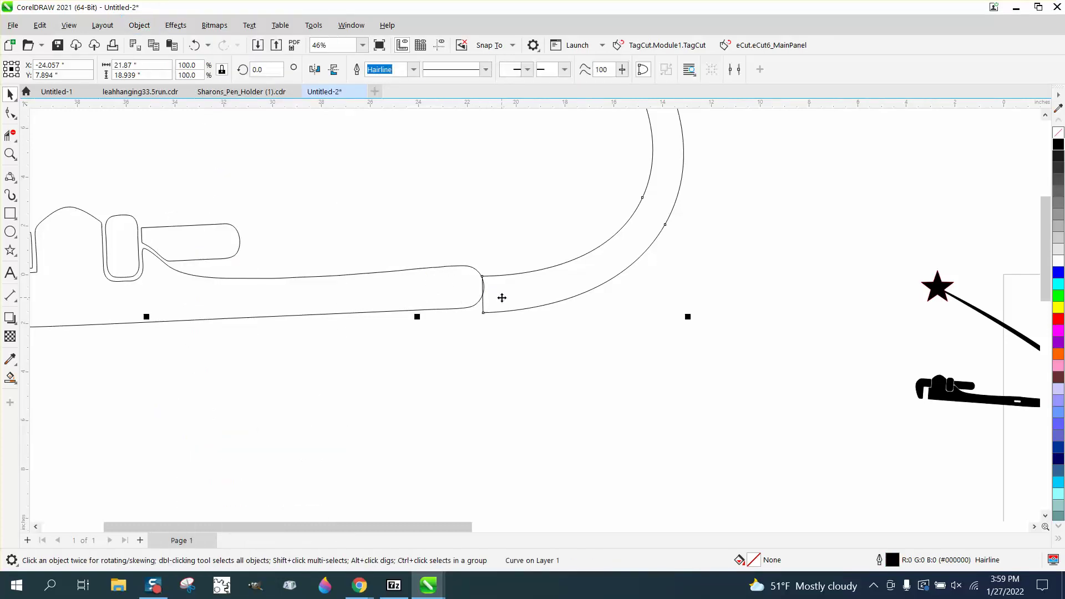
{"action": "left_click", "coordinate": [579, 330]}
{"action": "scroll", "coordinate": [506, 428], "scroll_direction": "down", "scroll_amount": 6}
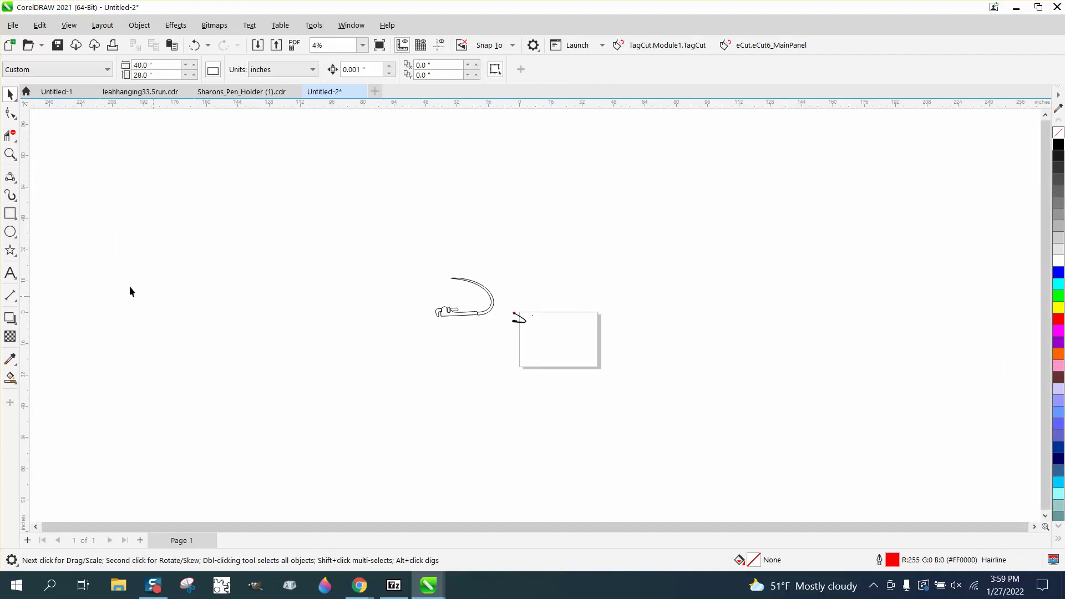
{"action": "left_click", "coordinate": [10, 154]}
{"action": "left_click_drag", "start_coordinate": [435, 295], "coordinate": [594, 381]}
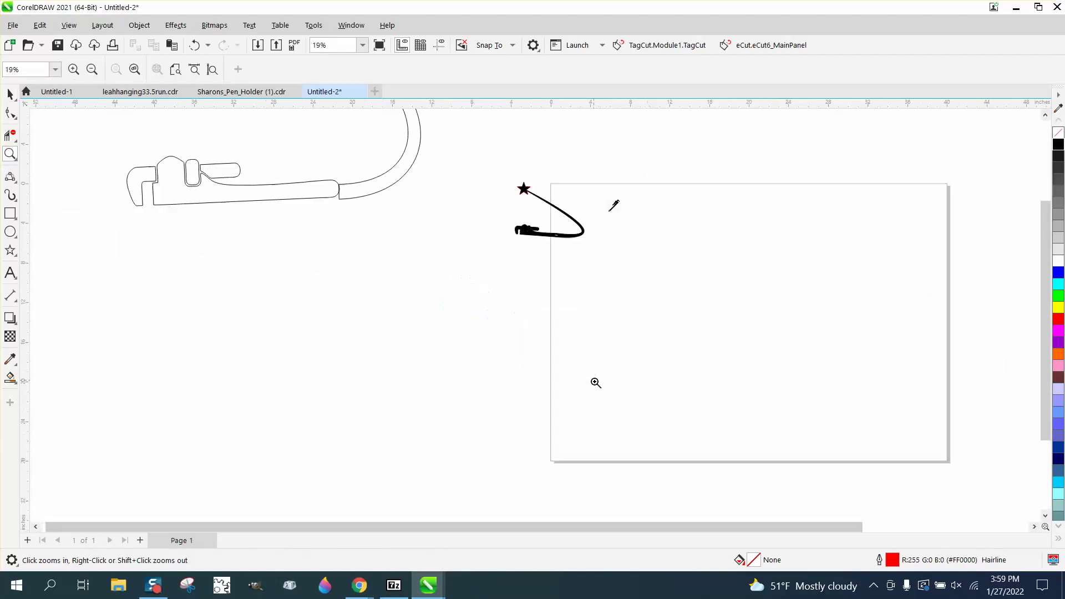
{"action": "left_click", "coordinate": [10, 94]}
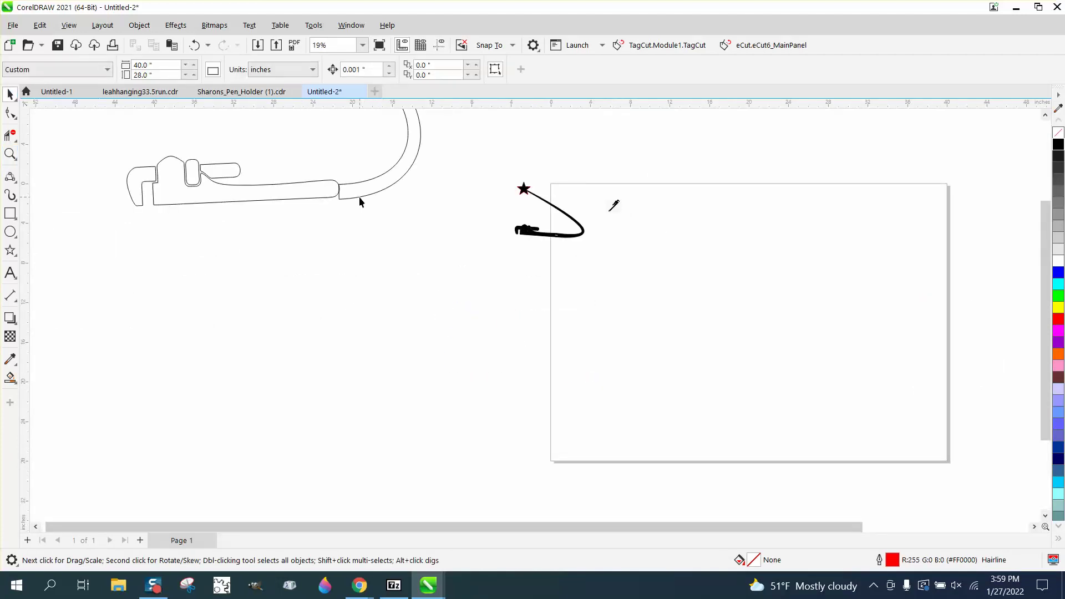
{"action": "left_click", "coordinate": [360, 198]}
{"action": "left_click_drag", "start_coordinate": [360, 198], "coordinate": [352, 198]}
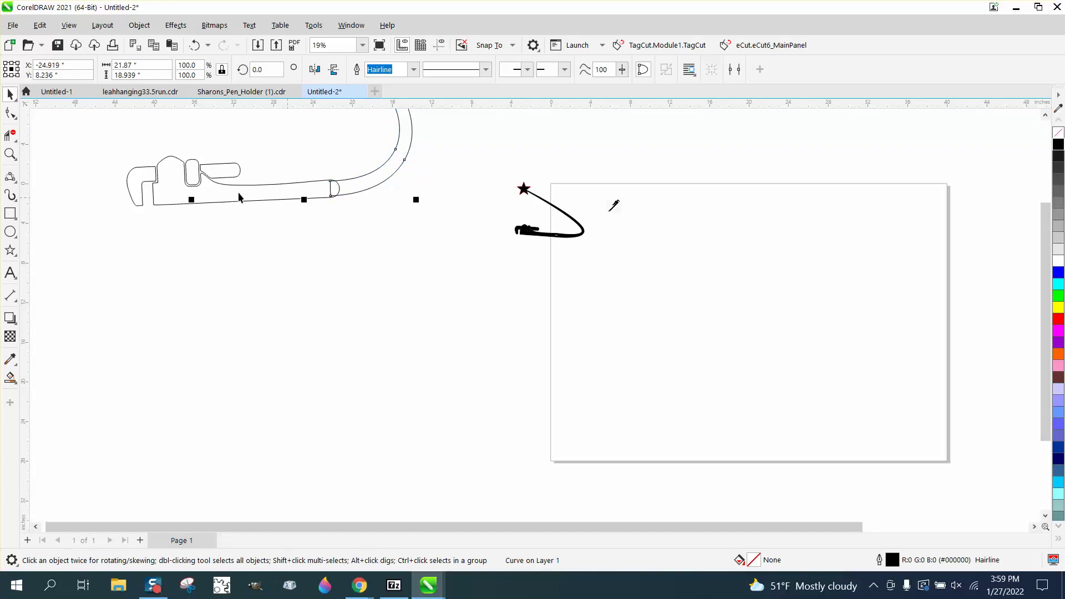
Step: Reshape the tapered curve's wide end by moving its two end nodes onto the upper and lower edges of the wrench handle
{"action": "left_click", "coordinate": [10, 154]}
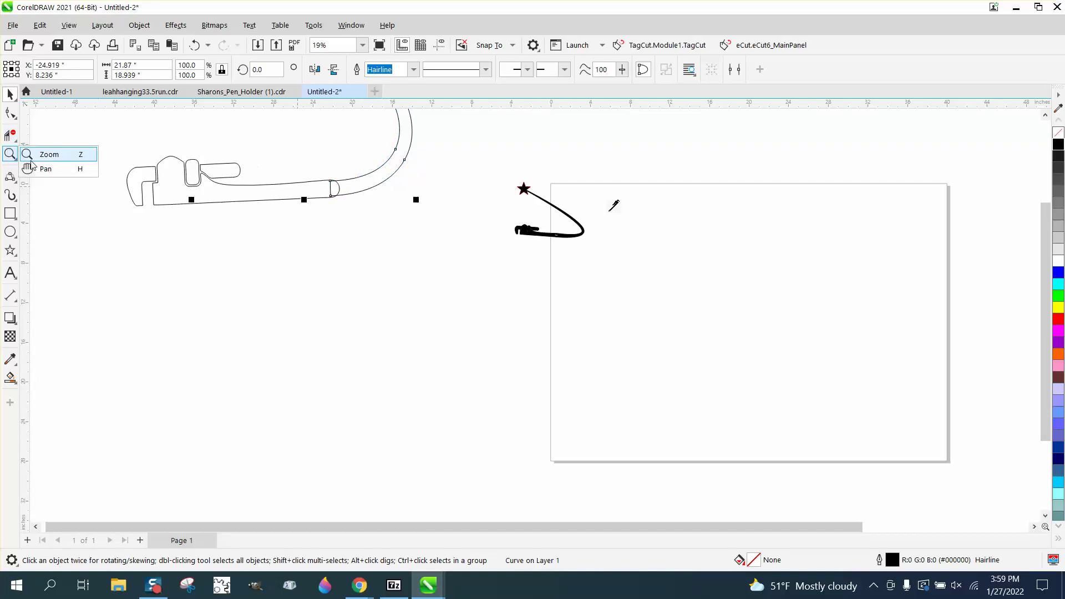
{"action": "left_click_drag", "start_coordinate": [328, 191], "coordinate": [488, 258]}
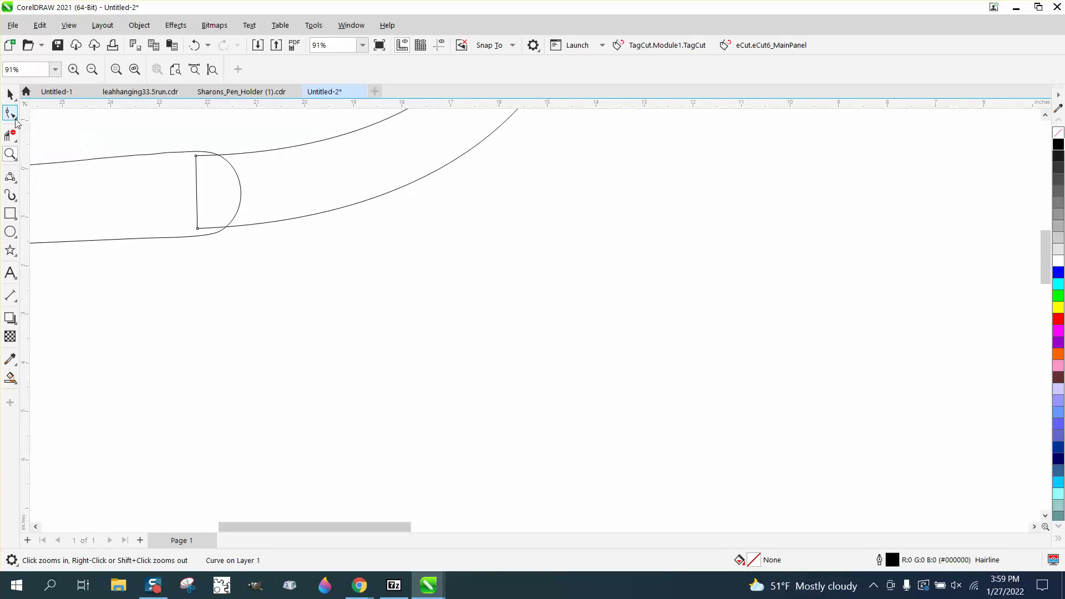
{"action": "left_click", "coordinate": [10, 113]}
{"action": "left_click", "coordinate": [44, 111]}
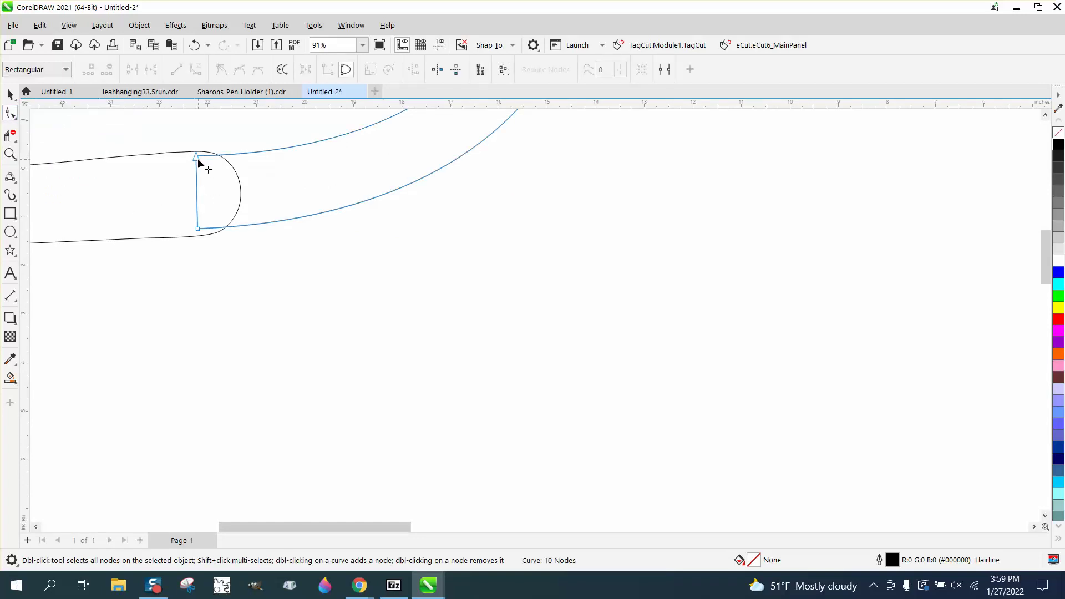
{"action": "left_click_drag", "start_coordinate": [196, 156], "coordinate": [137, 158]}
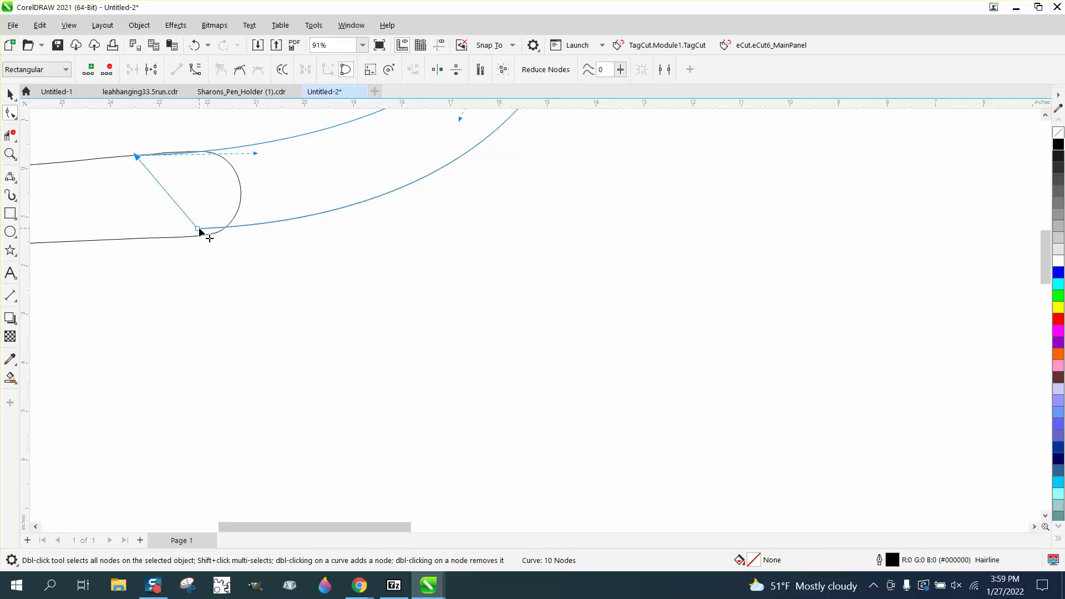
{"action": "left_click_drag", "start_coordinate": [199, 230], "coordinate": [136, 240]}
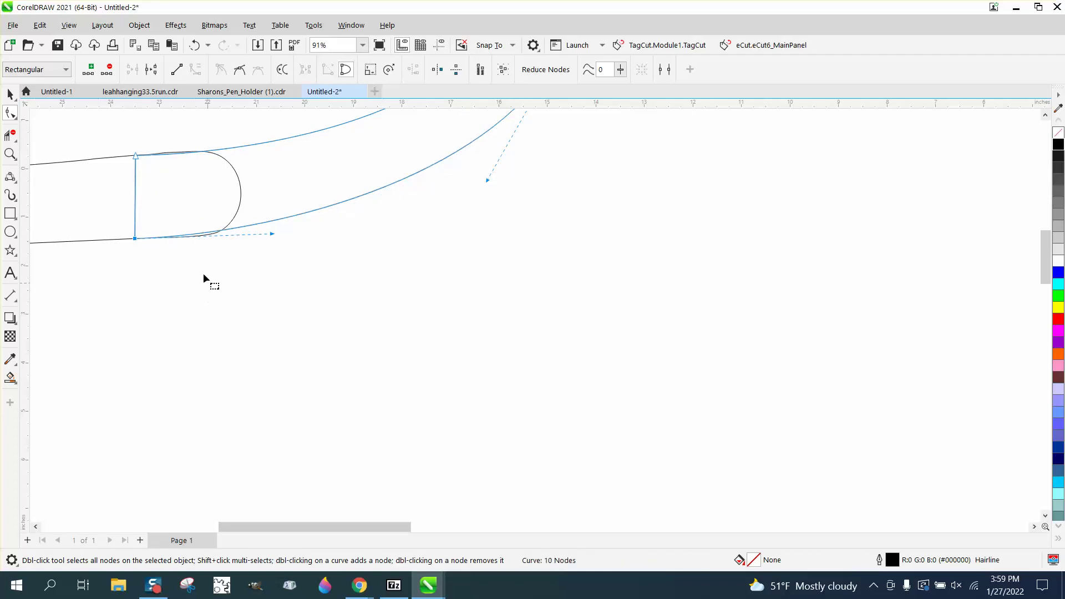
Step: Use Virtual Segment Delete to remove the handle's rounded end and the overlapping segments where the handle meets the tapered curve
{"action": "left_click", "coordinate": [10, 135]}
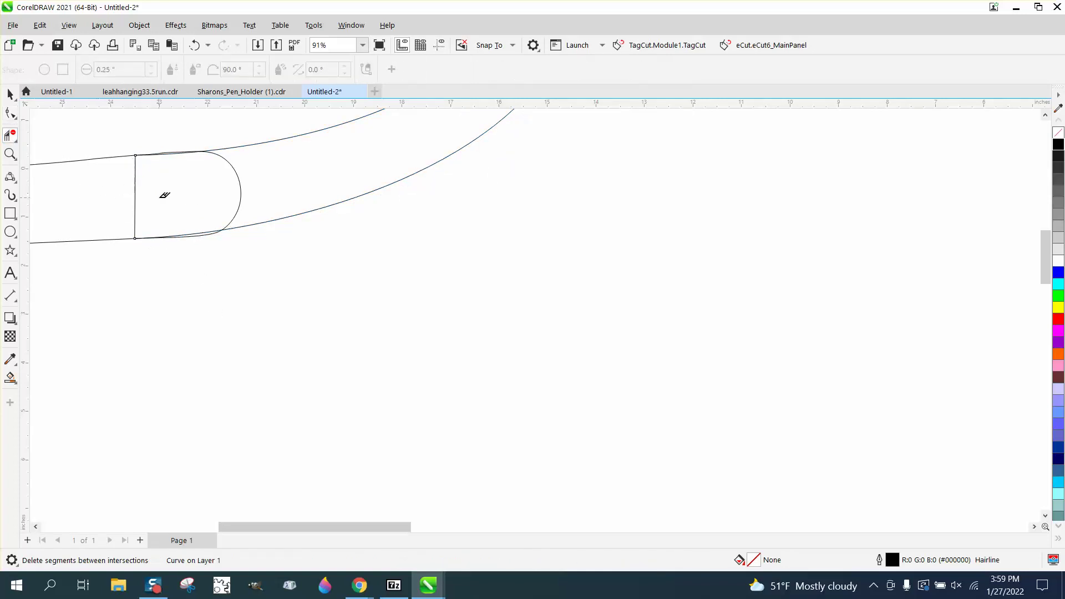
{"action": "left_click", "coordinate": [241, 193]}
{"action": "left_click_drag", "start_coordinate": [218, 190], "coordinate": [113, 200]}
{"action": "left_click", "coordinate": [173, 151]}
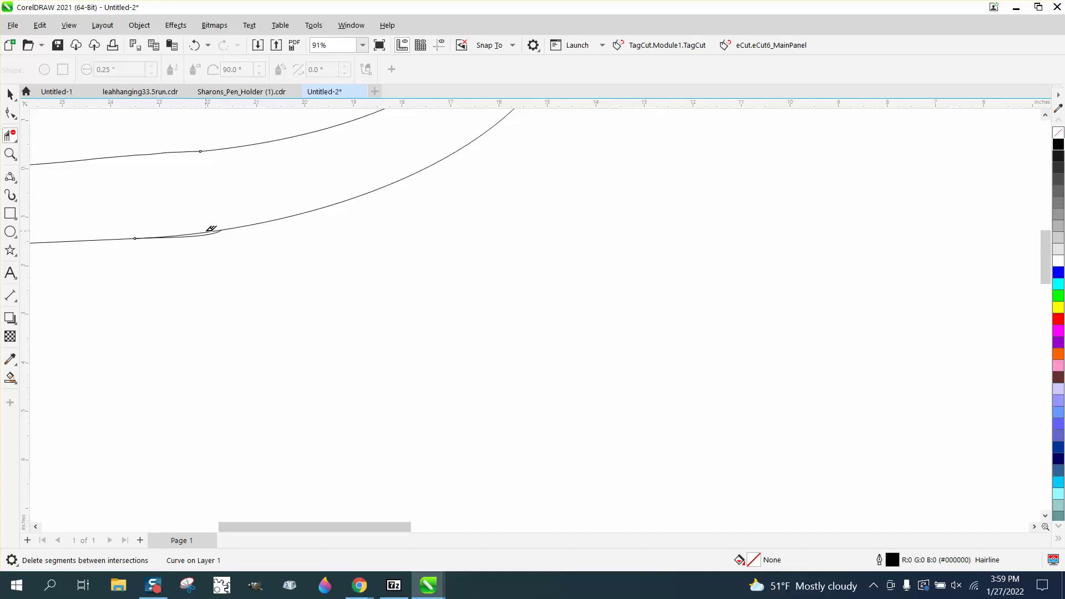
{"action": "left_click", "coordinate": [208, 230]}
{"action": "scroll", "coordinate": [333, 333], "scroll_direction": "down", "scroll_amount": 2}
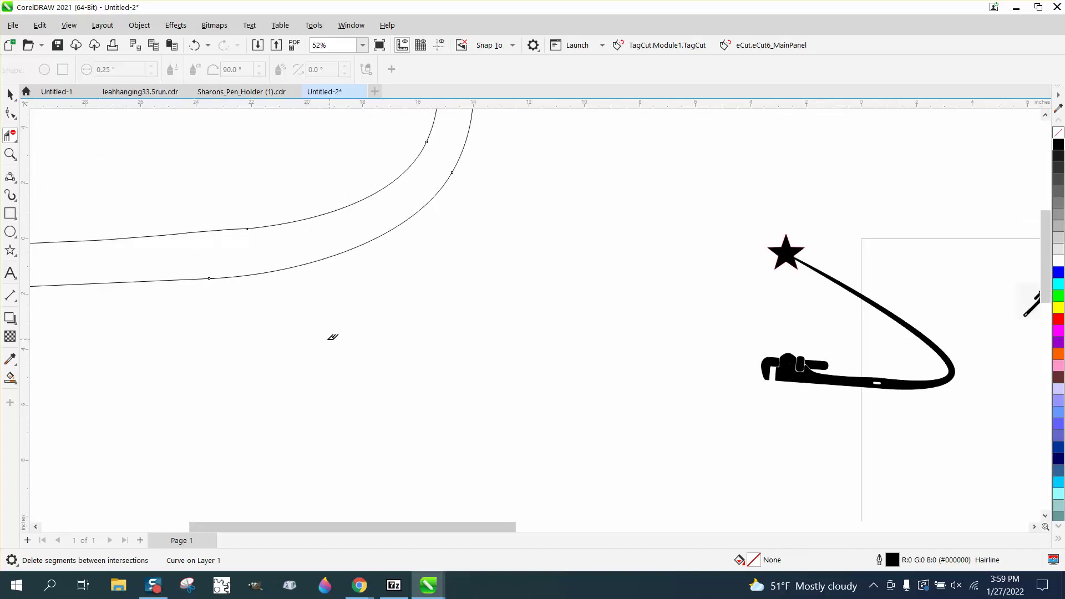
Step: Smart-fill the region enclosed by the wrench body, handle and tapered curve with black and no outline
{"action": "scroll", "coordinate": [352, 323], "scroll_direction": "down", "scroll_amount": 4}
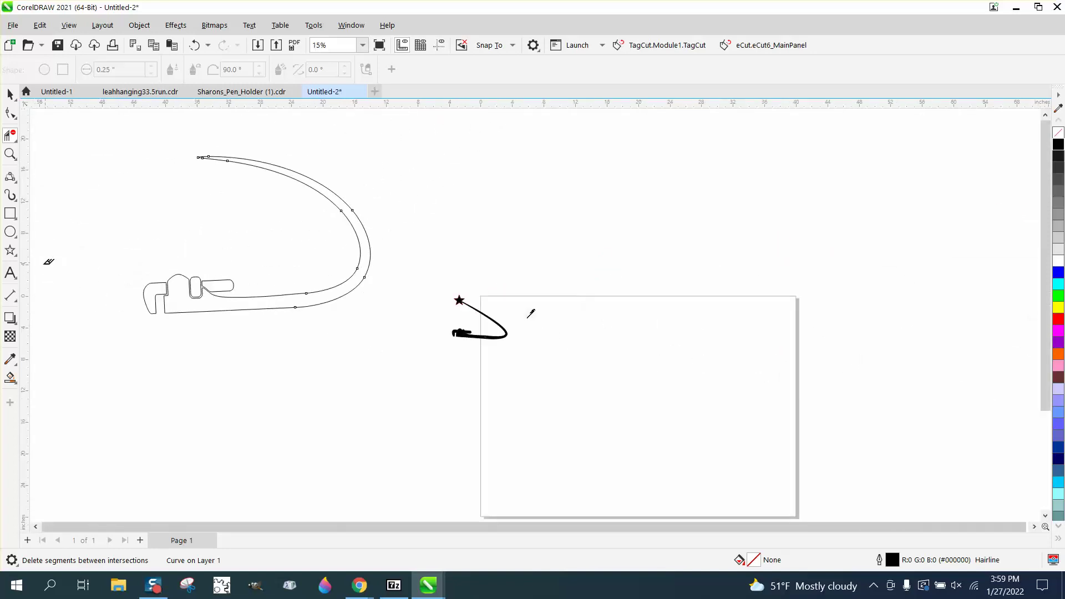
{"action": "left_click", "coordinate": [9, 377]}
{"action": "left_click", "coordinate": [200, 307]}
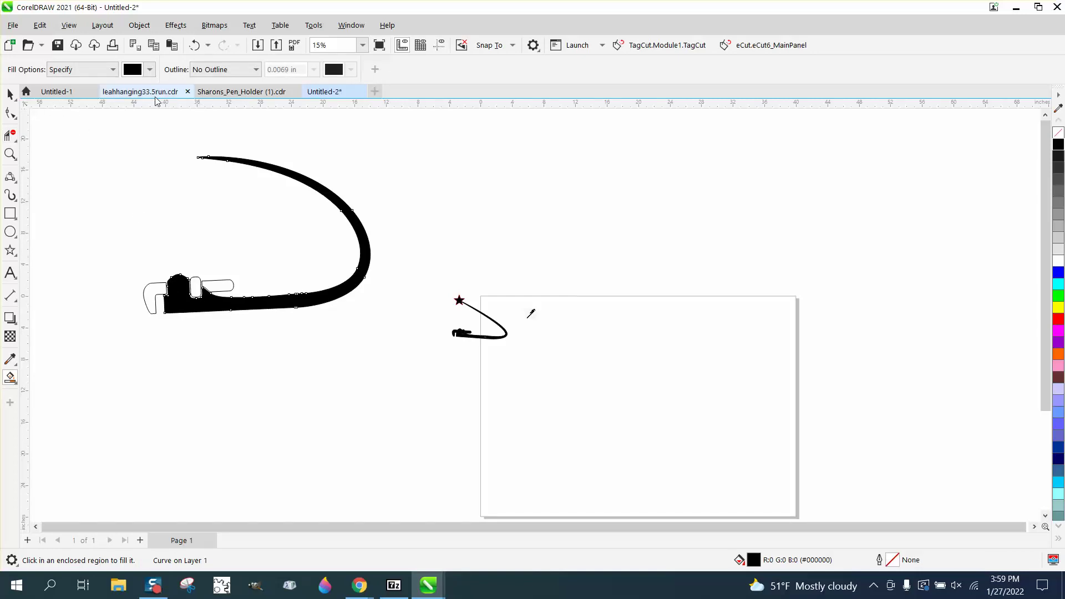
{"action": "left_click", "coordinate": [10, 95]}
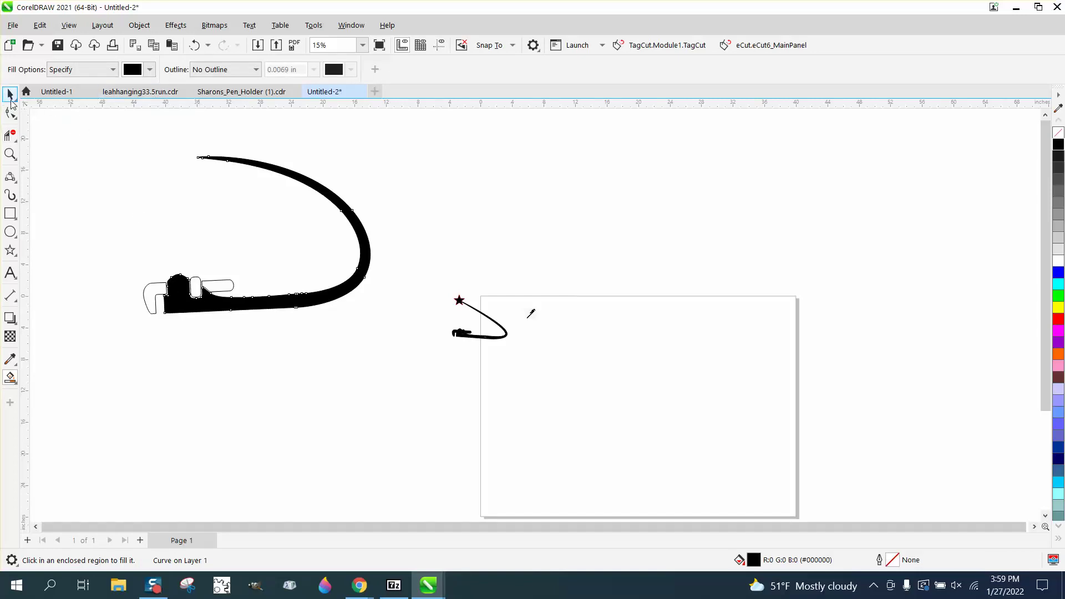
{"action": "left_click", "coordinate": [146, 134]}
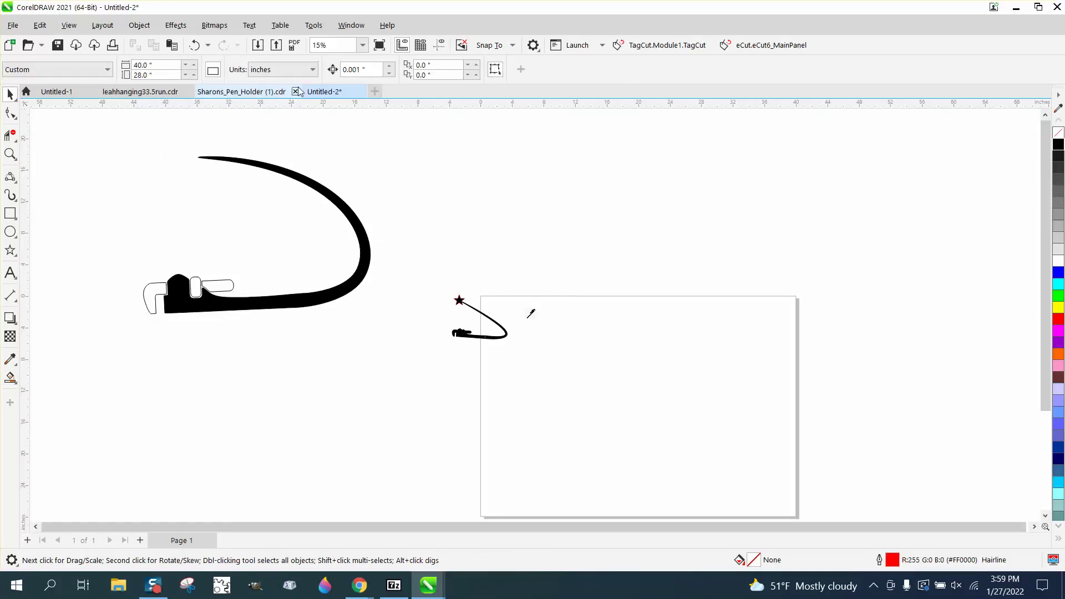
Step: Move the filled shape 60 inches right using a 30-inch nudge distance, and change it to a black outline with no fill
{"action": "left_click", "coordinate": [364, 69]}
{"action": "type", "text": "30"}
{"action": "key", "text": "Return"}
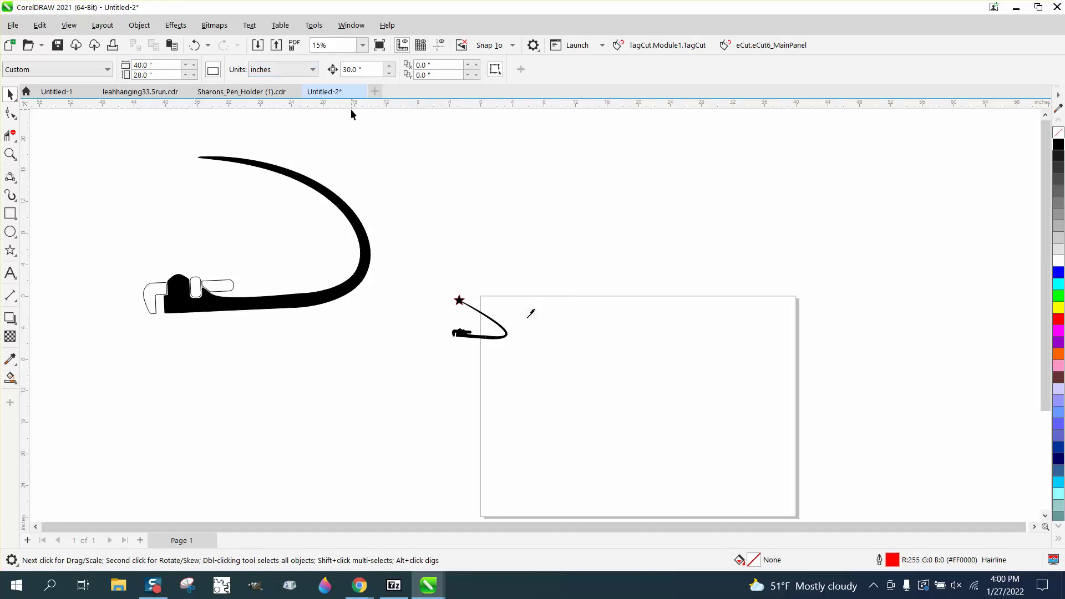
{"action": "left_click", "coordinate": [328, 193]}
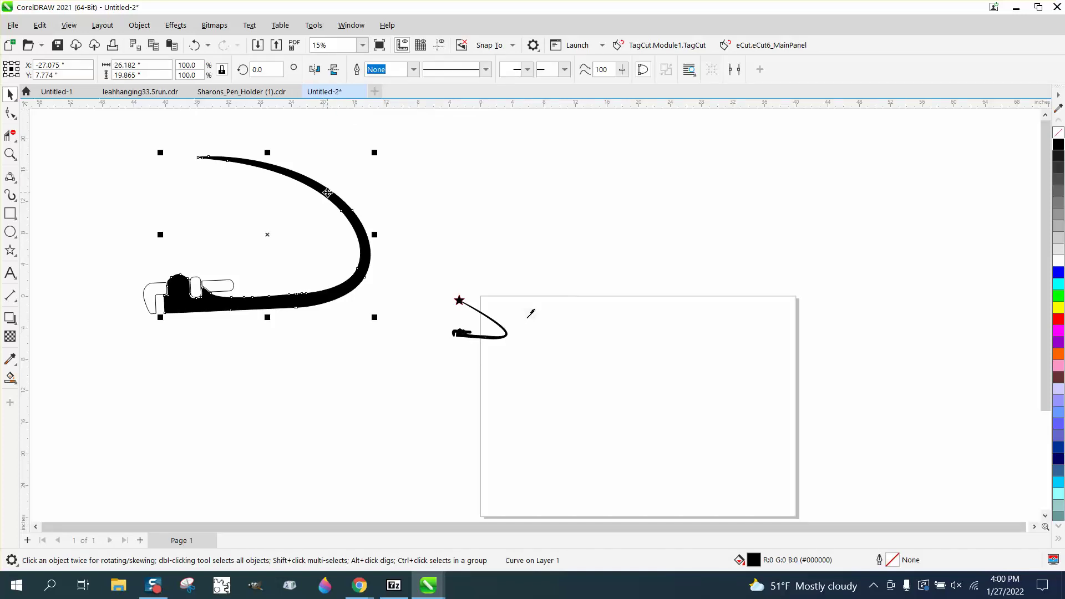
{"action": "key", "text": "Right"}
{"action": "key", "text": "Right"}
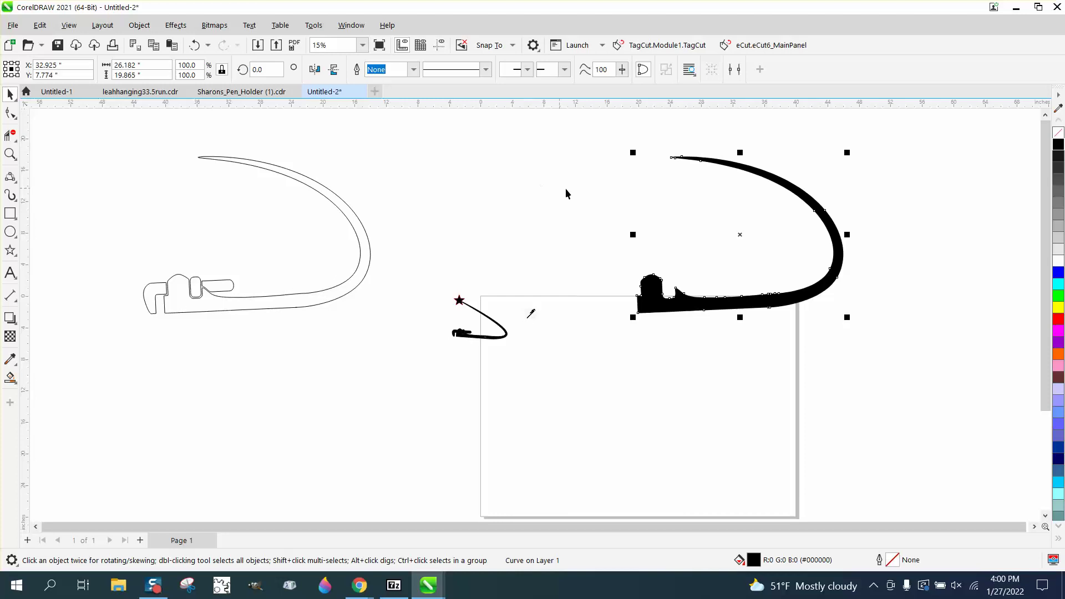
{"action": "left_click", "coordinate": [1059, 132]}
{"action": "right_click", "coordinate": [1059, 144]}
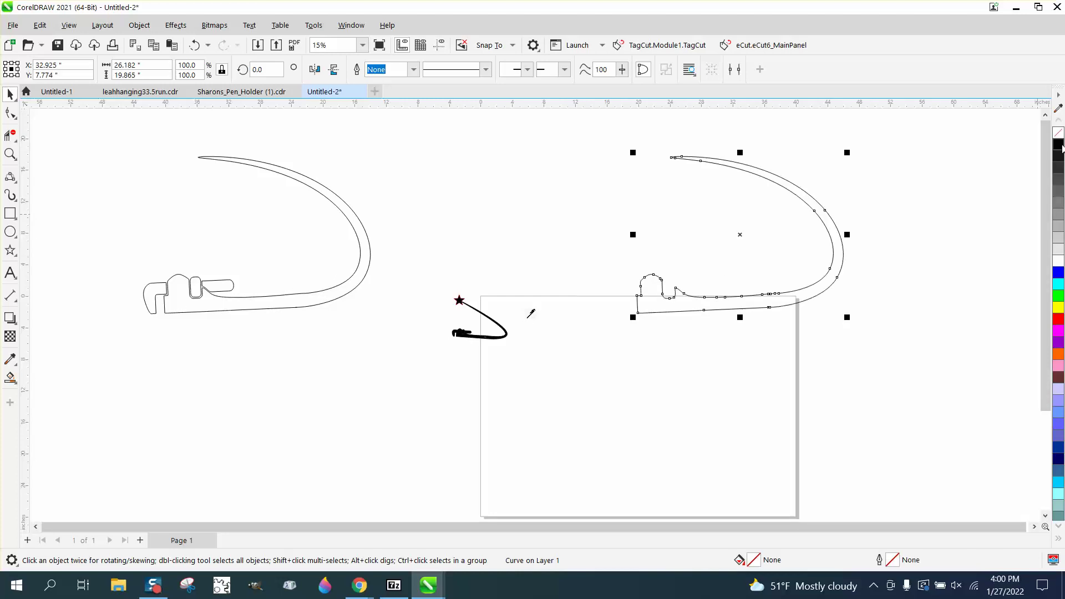
Step: Delete the extra nodes where the handle joins the curve on both the upper and lower edges of the combined outline
{"action": "left_click", "coordinate": [10, 153]}
{"action": "left_click_drag", "start_coordinate": [735, 280], "coordinate": [832, 334]}
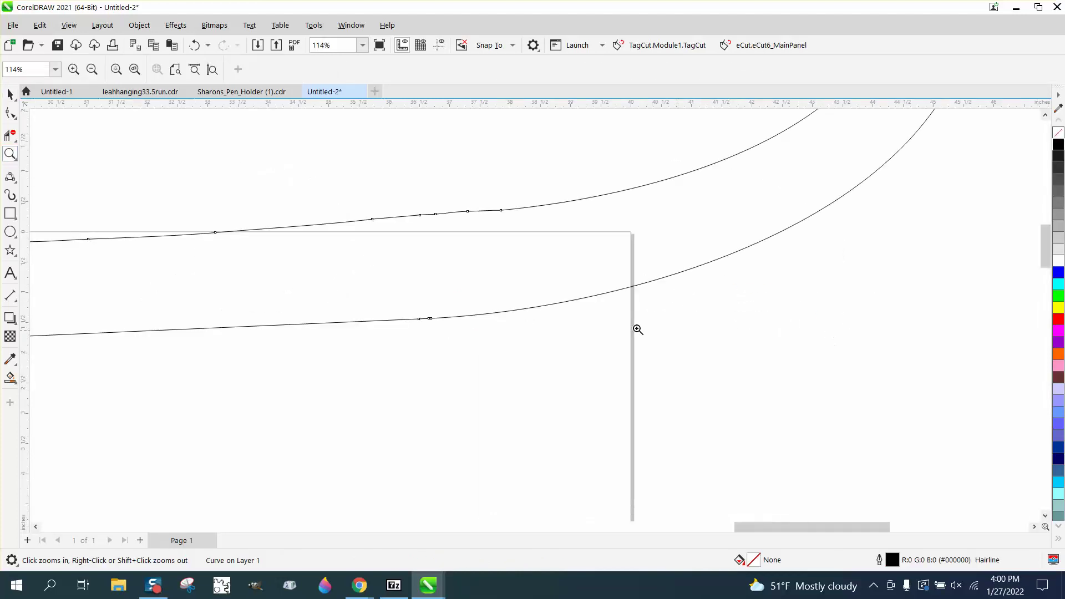
{"action": "left_click", "coordinate": [15, 118]}
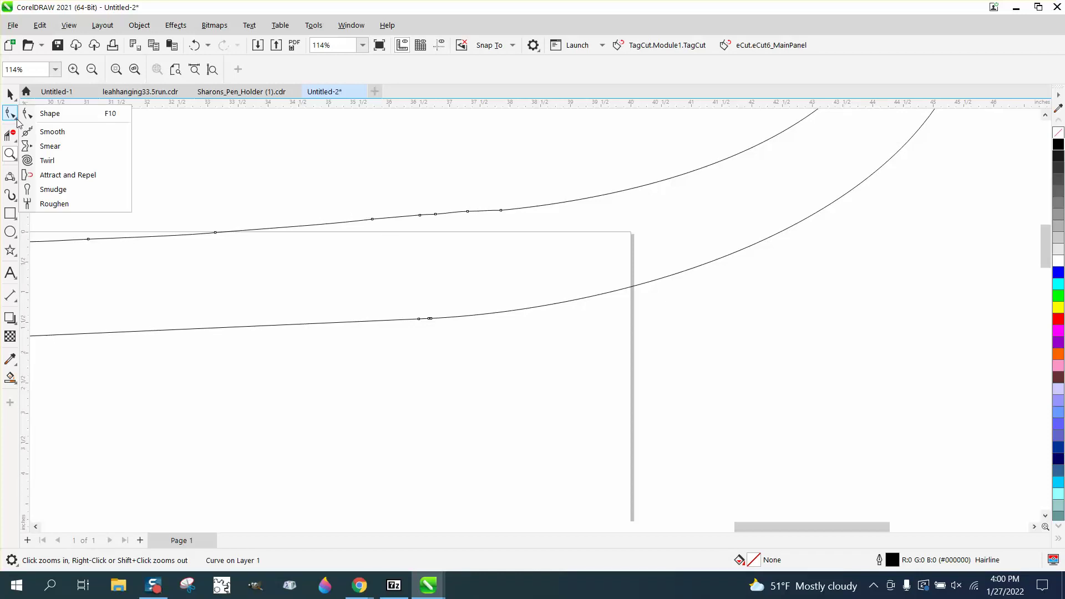
{"action": "left_click", "coordinate": [49, 114]}
{"action": "left_click_drag", "start_coordinate": [369, 189], "coordinate": [516, 236]}
{"action": "key", "text": "Delete"}
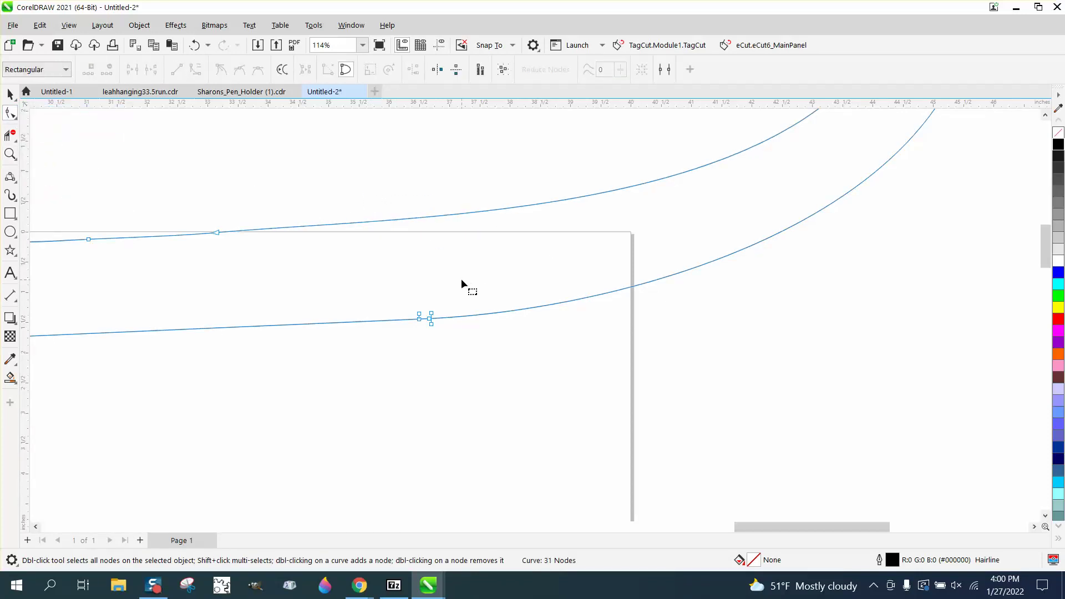
{"action": "left_click_drag", "start_coordinate": [463, 283], "coordinate": [396, 349]}
{"action": "key", "text": "Delete"}
Step: Try to delete the four remaining nodes along the handle's upper edge
{"action": "scroll", "coordinate": [396, 349], "scroll_direction": "down", "scroll_amount": 5}
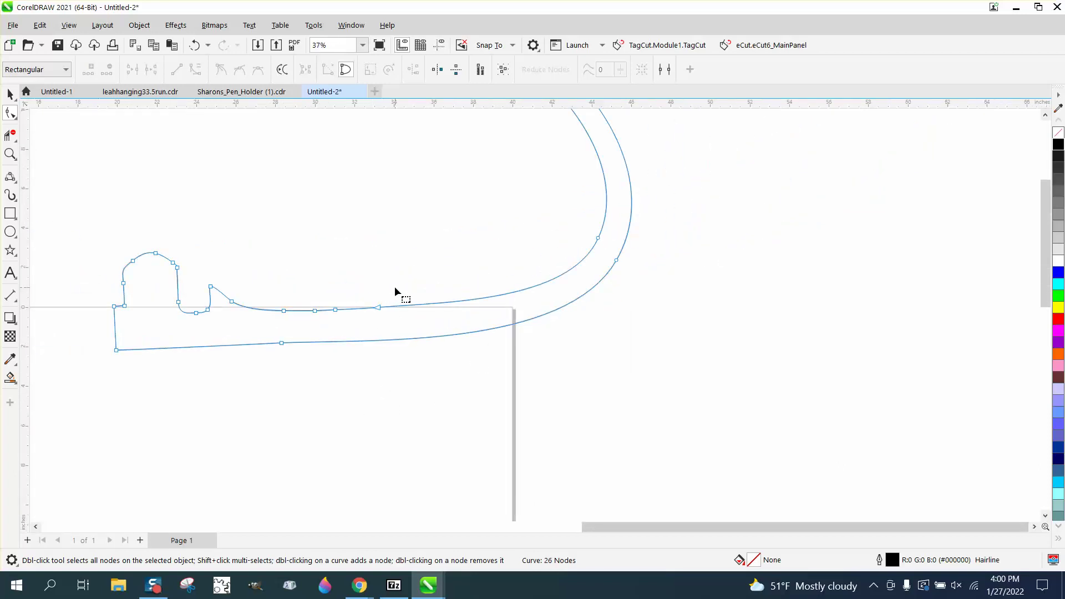
{"action": "left_click_drag", "start_coordinate": [395, 288], "coordinate": [269, 327]}
{"action": "key", "text": "Delete"}
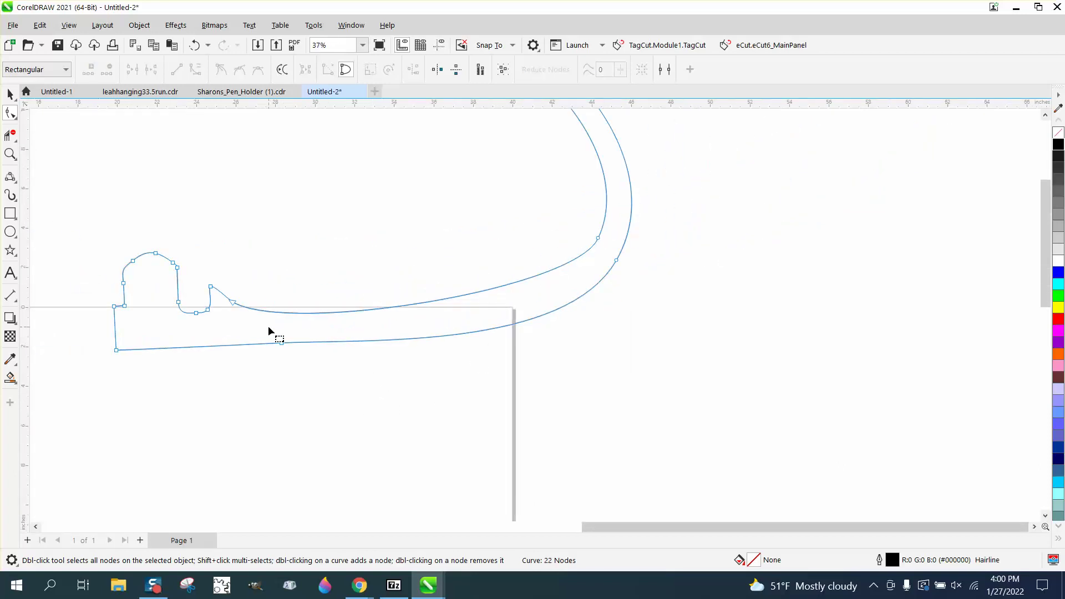
{"action": "left_click", "coordinate": [195, 44]}
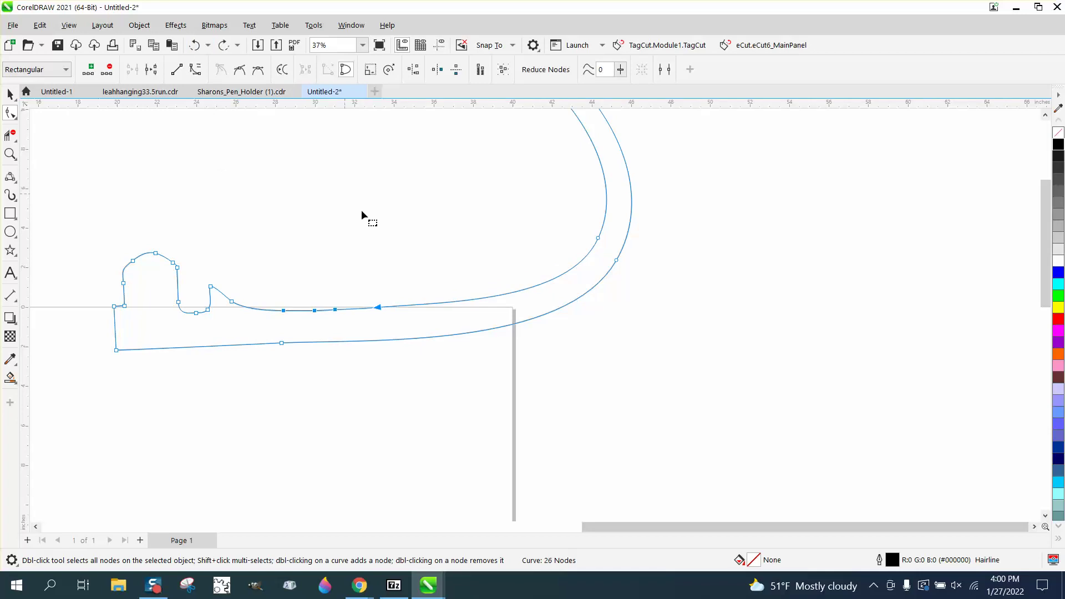
Step: Move the original tapered curve 30 inches up, away from the original wrench
{"action": "scroll", "coordinate": [532, 429], "scroll_direction": "down", "scroll_amount": 2}
{"action": "scroll", "coordinate": [548, 429], "scroll_direction": "down", "scroll_amount": 2}
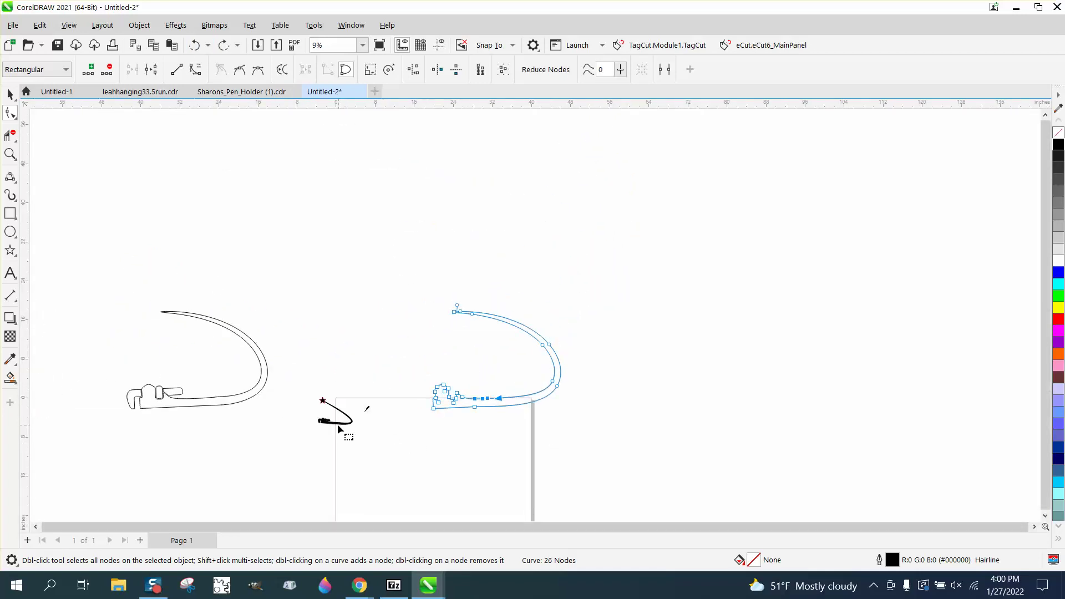
{"action": "scroll", "coordinate": [346, 430], "scroll_direction": "down", "scroll_amount": 1}
{"action": "left_click", "coordinate": [10, 95]}
{"action": "left_click", "coordinate": [254, 355]}
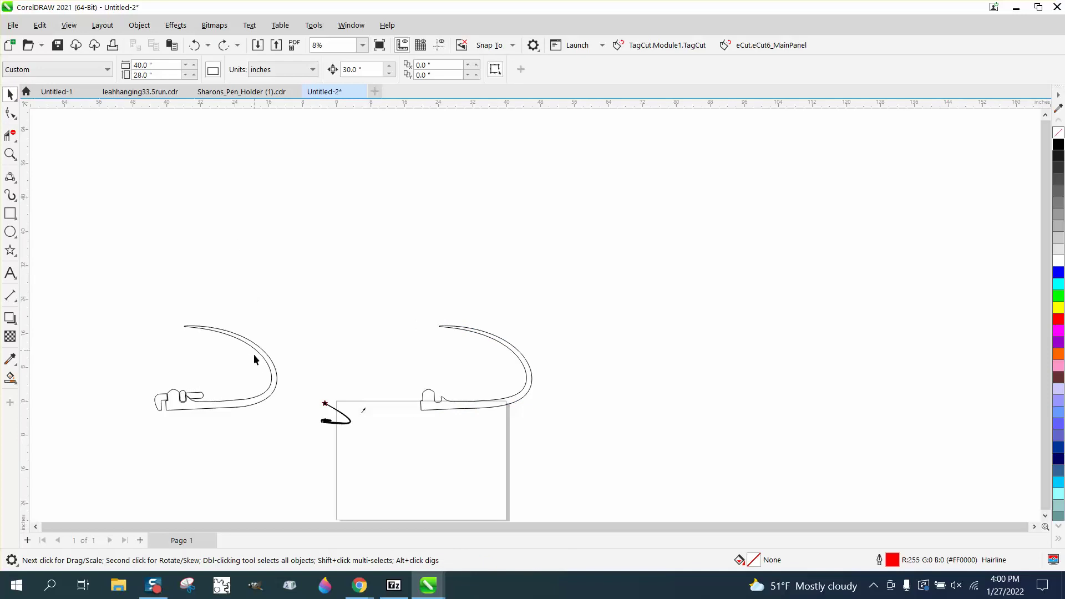
{"action": "left_click", "coordinate": [268, 366]}
{"action": "key", "text": "ctrl+shift+z"}
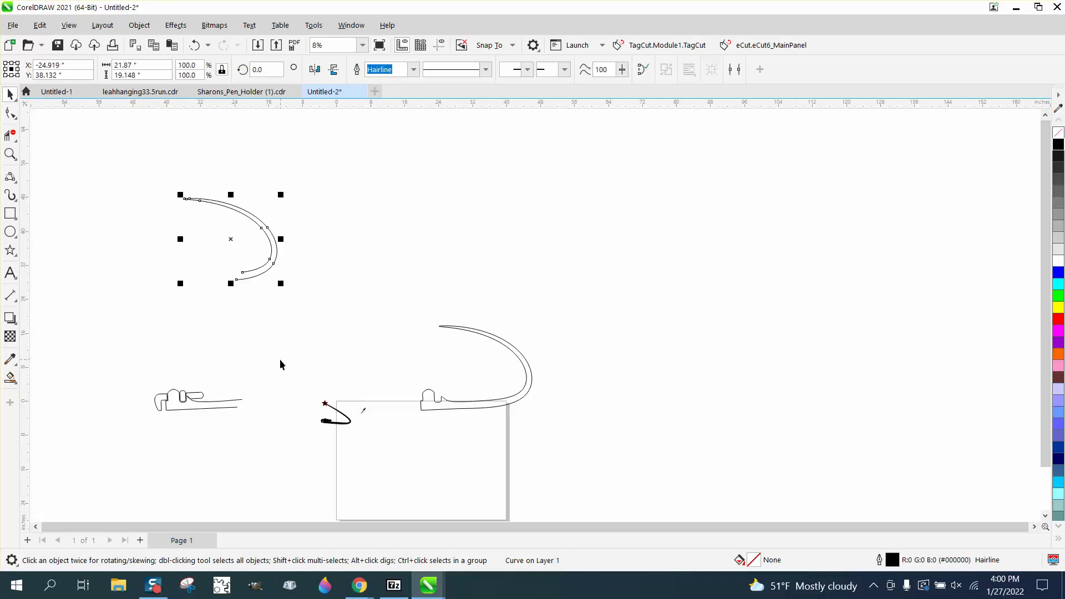
Step: Move the combined wrench-and-curve outline another 30 inches right, clear of the page
{"action": "left_click", "coordinate": [531, 384]}
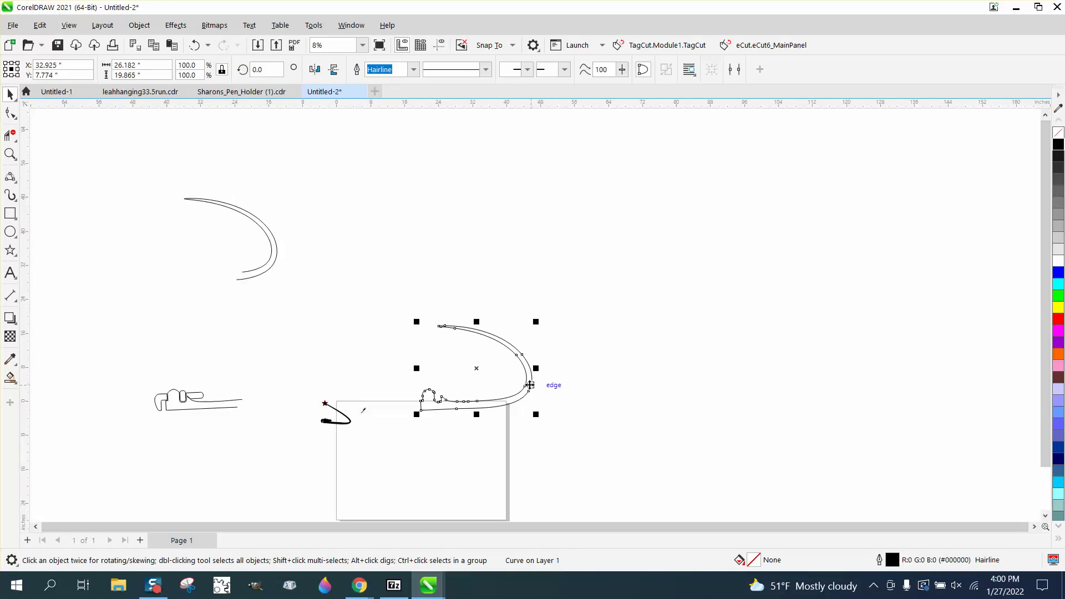
{"action": "key", "text": "Left"}
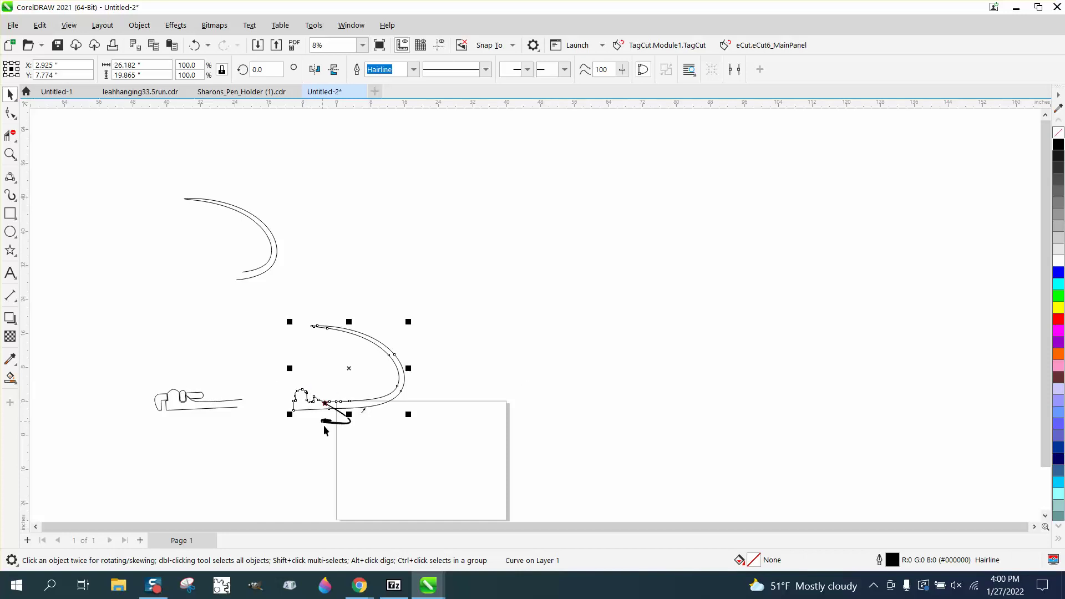
{"action": "key", "text": "ctrl+z"}
{"action": "key", "text": "Right"}
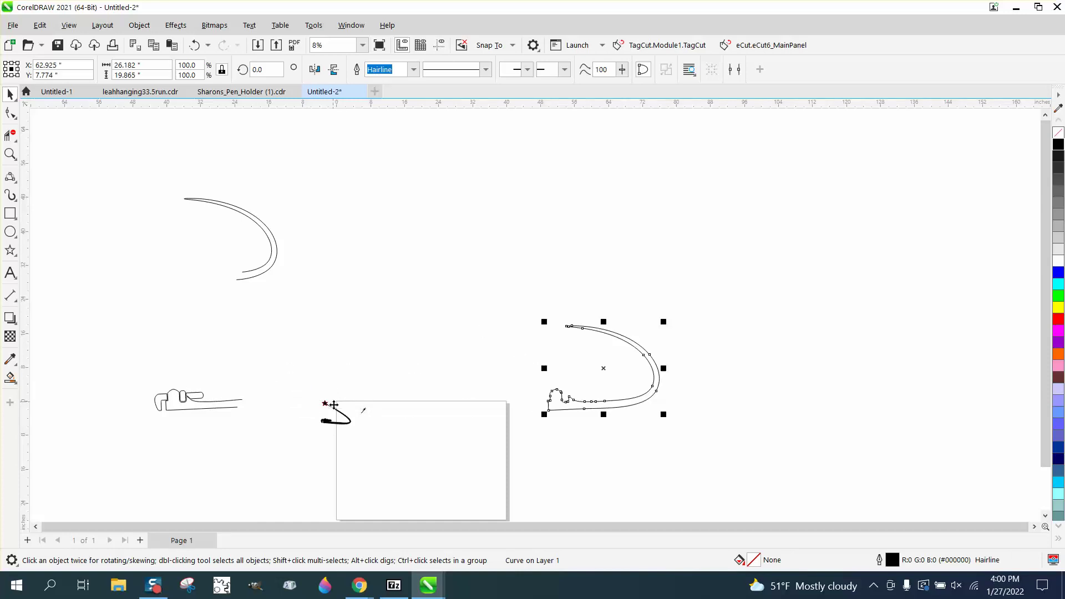
Step: Move the wrench's rounded bar, small rounded piece and hooked jaw 90 inches right so they fit the combined outline
{"action": "left_click", "coordinate": [203, 395]}
{"action": "scroll", "coordinate": [203, 395], "scroll_direction": "up", "scroll_amount": 1}
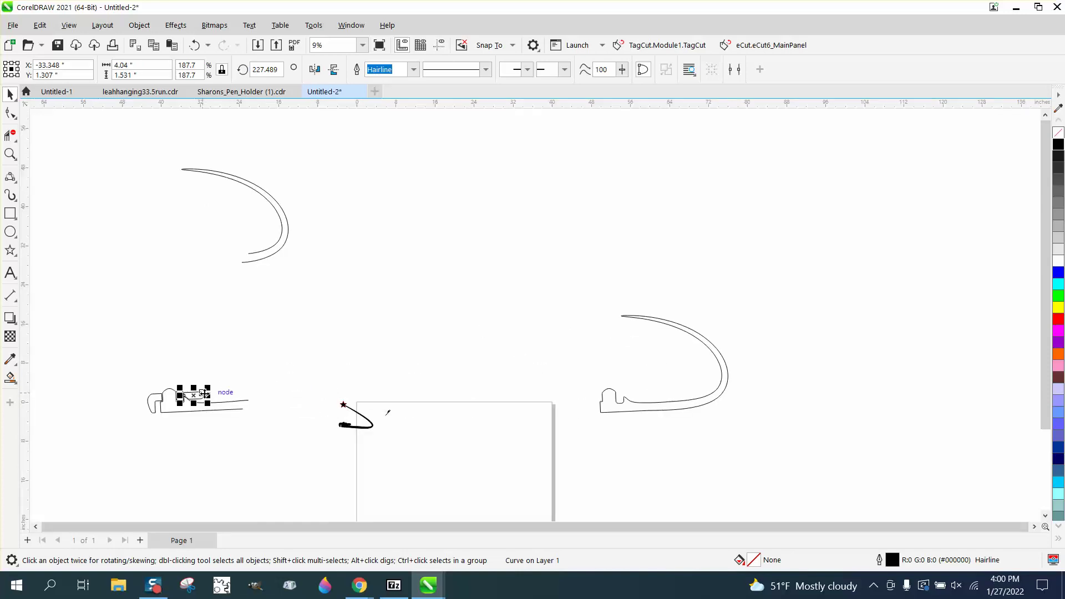
{"action": "key", "text": "Right"}
{"action": "key", "text": "Right"}
{"action": "key", "text": "Right"}
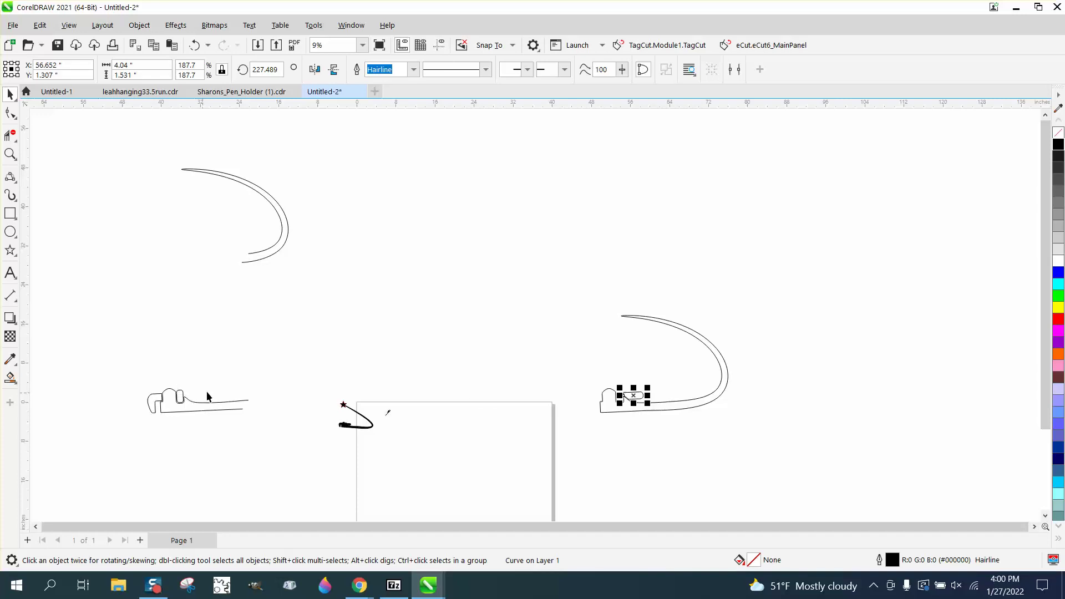
{"action": "left_click", "coordinate": [176, 400]}
{"action": "key", "text": "Right"}
{"action": "key", "text": "Right"}
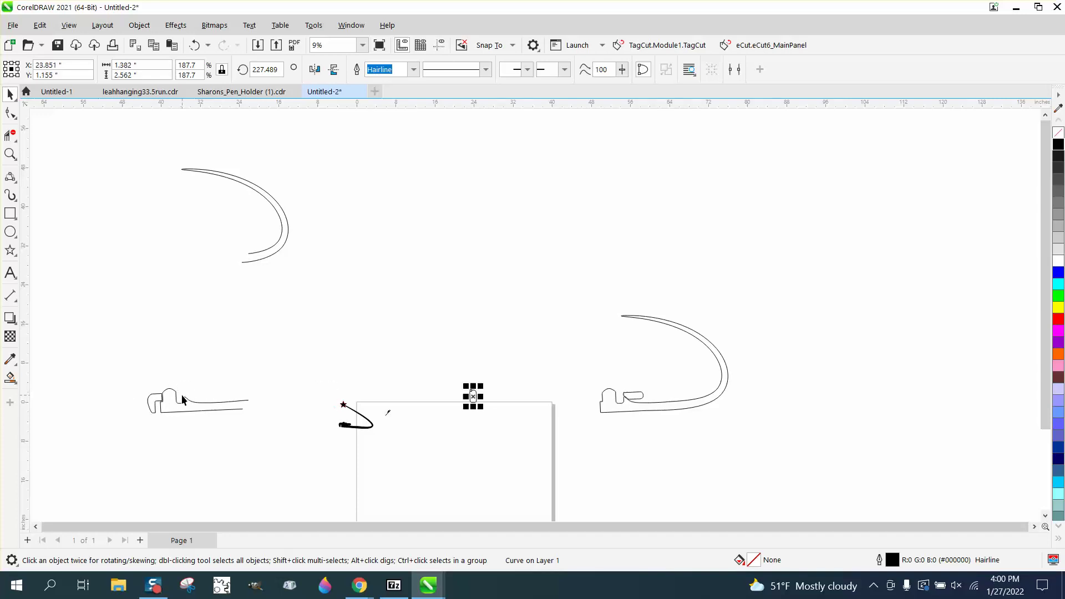
{"action": "key", "text": "Right"}
{"action": "left_click", "coordinate": [155, 405]}
{"action": "key", "text": "Right"}
{"action": "key", "text": "Right"}
{"action": "key", "text": "Right"}
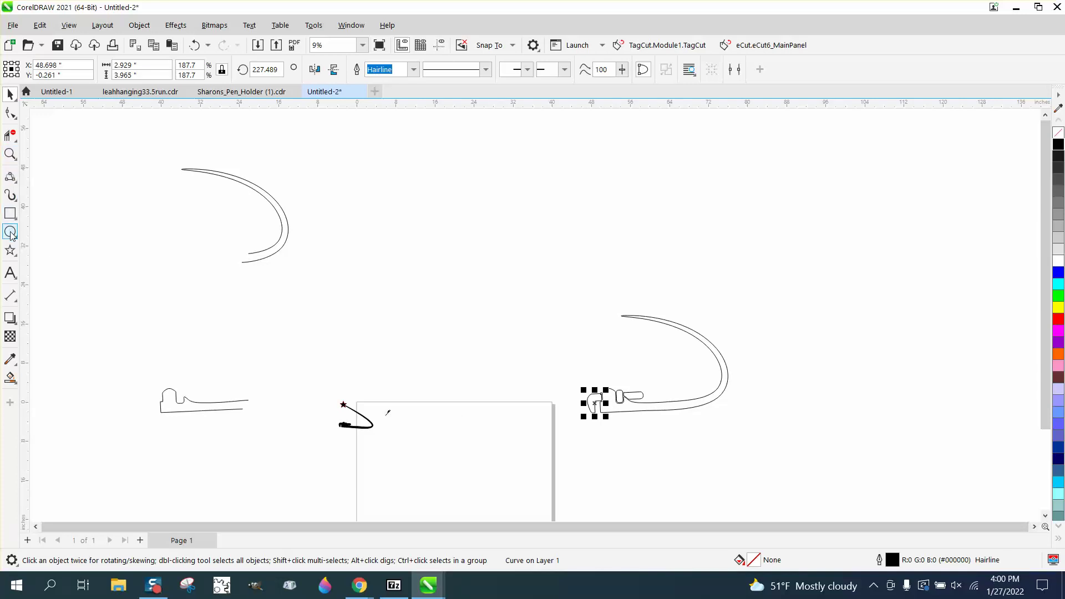
Step: Draw a five-pointed star with sharpness 50 over the tapered tip of the combined outline
{"action": "left_click", "coordinate": [15, 255]}
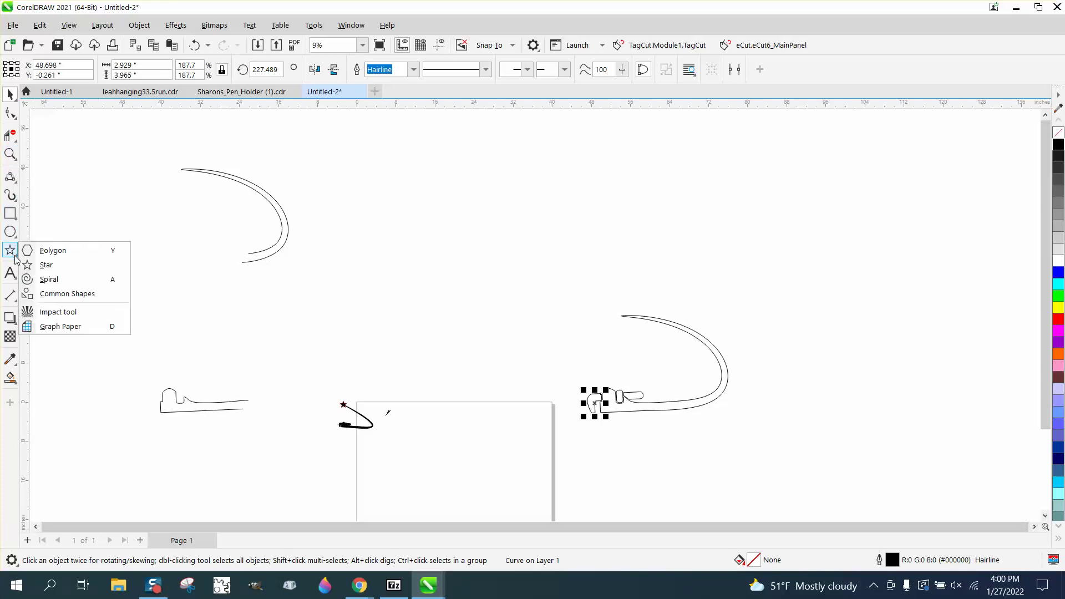
{"action": "left_click", "coordinate": [47, 266]}
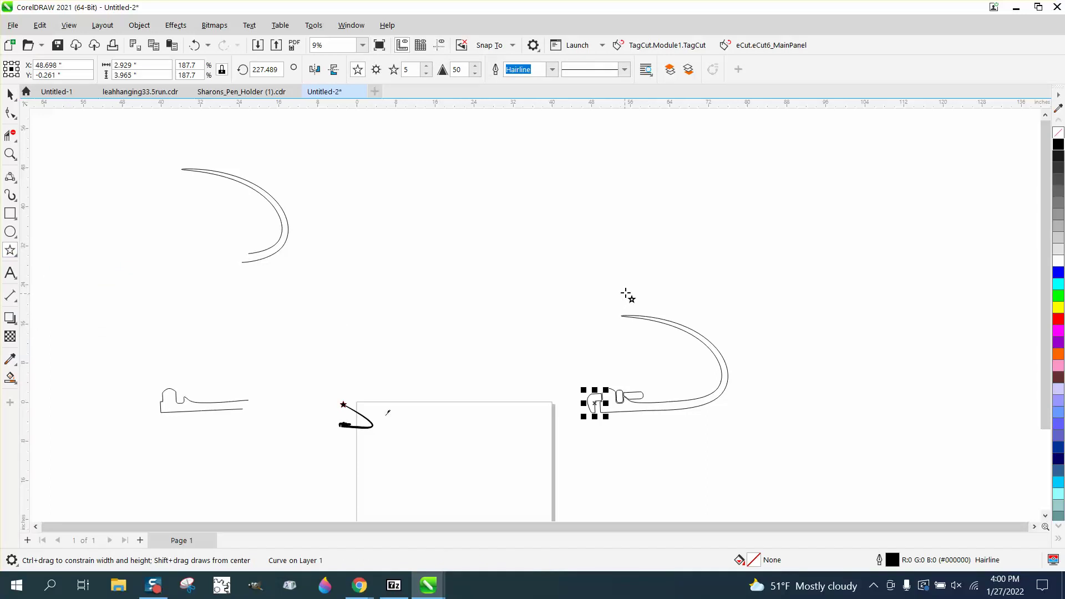
{"action": "left_click_drag", "start_coordinate": [630, 293], "coordinate": [628, 318]}
Step: Trim away the handle tip inside the star and the star edge between the handle's two lines with Virtual Segment Delete
{"action": "left_click", "coordinate": [10, 154]}
{"action": "left_click_drag", "start_coordinate": [542, 278], "coordinate": [802, 419]}
{"action": "left_click", "coordinate": [10, 134]}
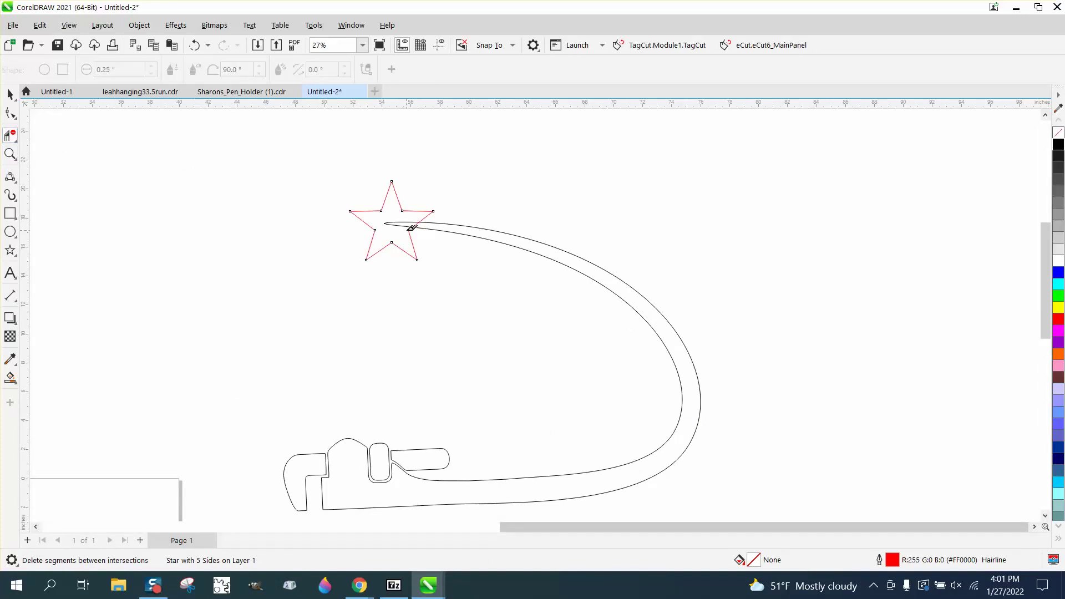
{"action": "left_click", "coordinate": [405, 222]}
{"action": "left_click", "coordinate": [420, 219]}
Step: Fill the joined star-and-handle wrench body, rounded bar, small rounded piece and hooked jaw with black and no outline using Smart Fill
{"action": "left_click", "coordinate": [10, 378]}
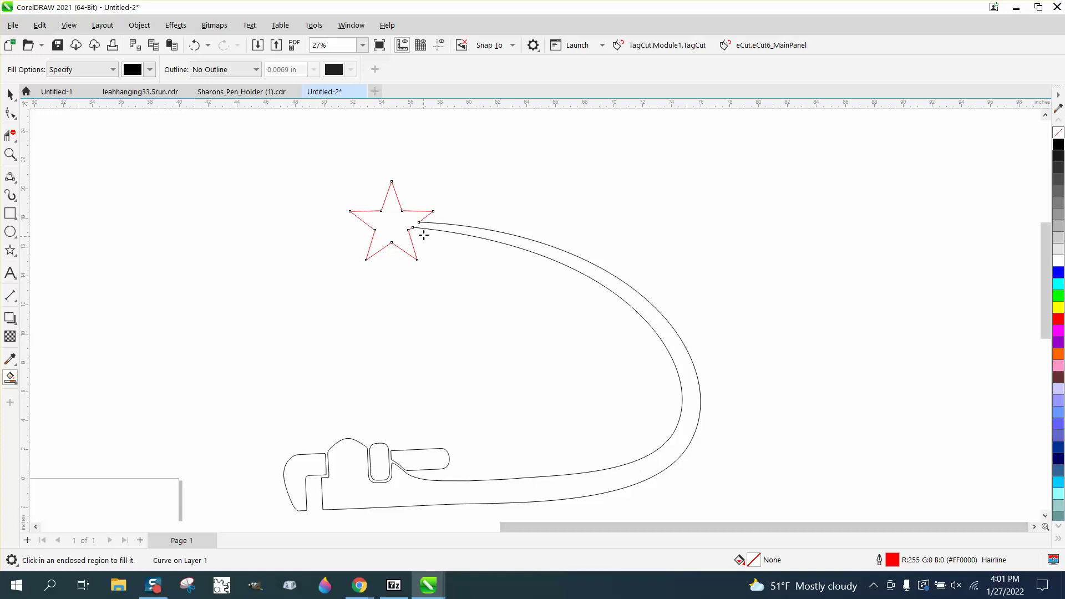
{"action": "left_click", "coordinate": [405, 224]}
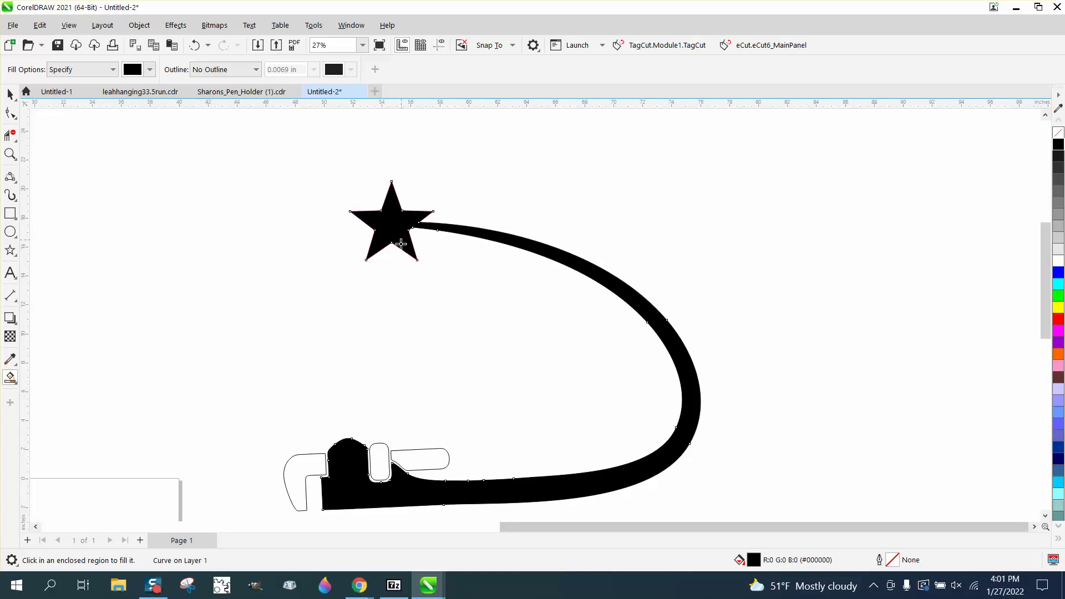
{"action": "left_click", "coordinate": [412, 456]}
{"action": "left_click", "coordinate": [380, 462]}
{"action": "left_click", "coordinate": [305, 462]}
{"action": "scroll", "coordinate": [214, 323], "scroll_direction": "down", "scroll_amount": 2}
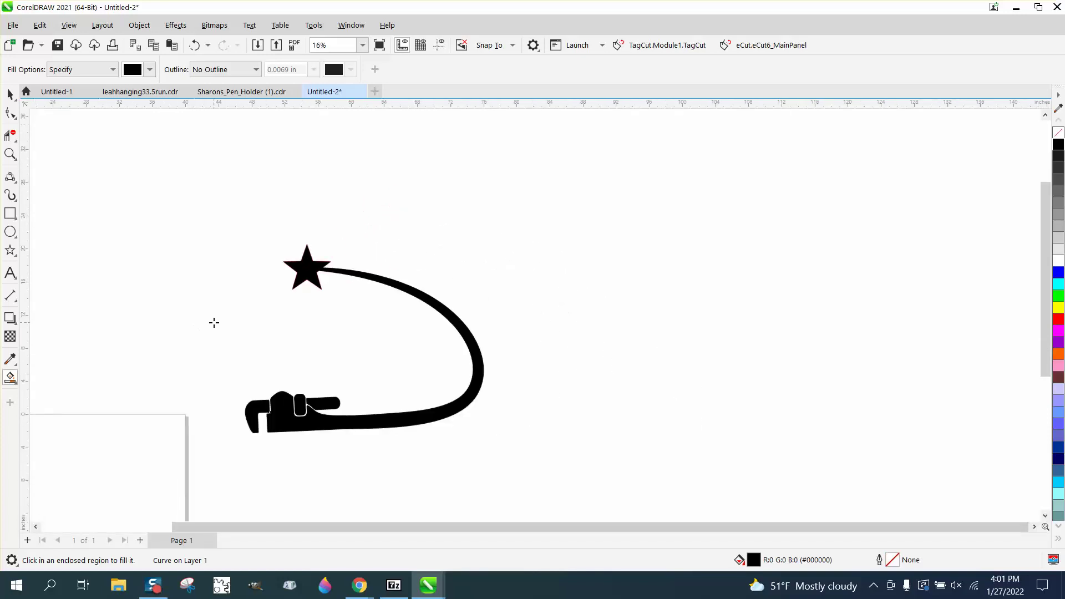
Step: Remove the outline from all pieces of the star-and-wrench design
{"action": "left_click", "coordinate": [10, 94]}
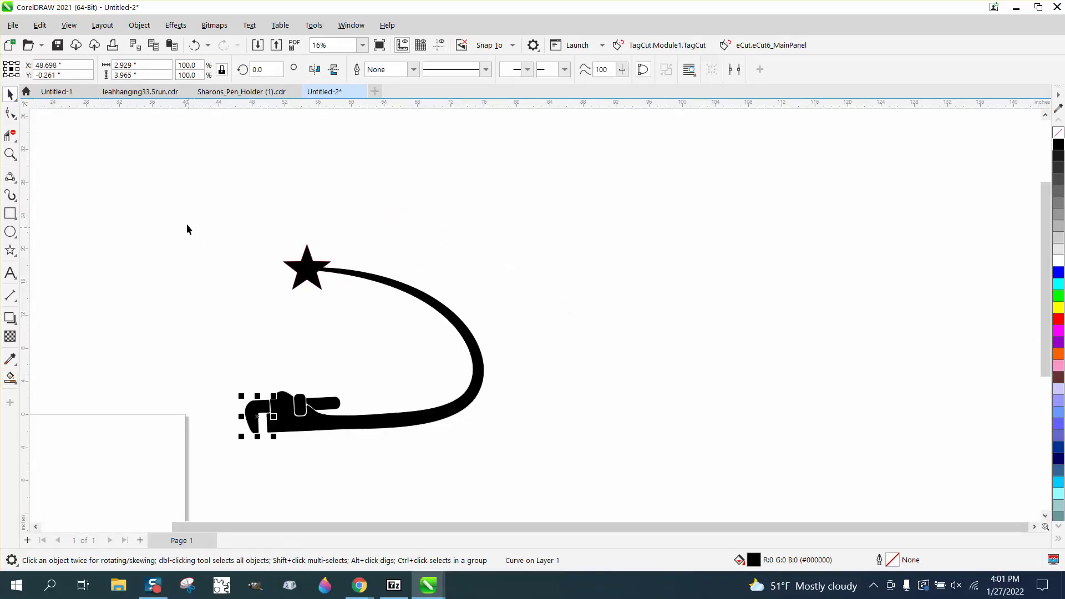
{"action": "mouse_move", "coordinate": [186, 224]}
{"action": "left_mouse_down"}
{"action": "mouse_move", "coordinate": [541, 461]}
{"action": "mouse_move", "coordinate": [602, 478]}
{"action": "left_mouse_up"}
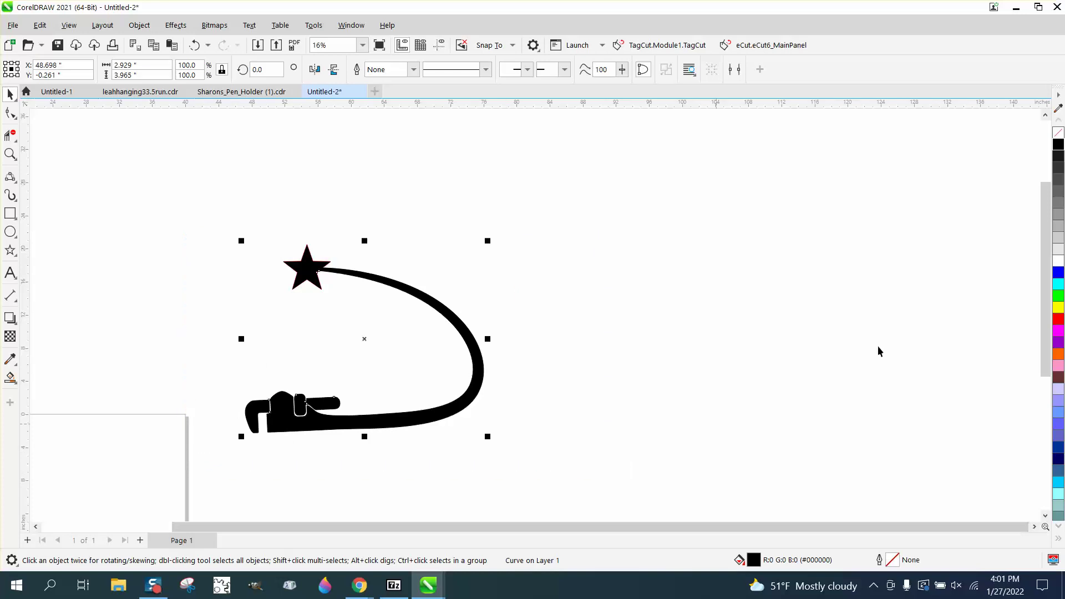
{"action": "right_click", "coordinate": [1059, 137]}
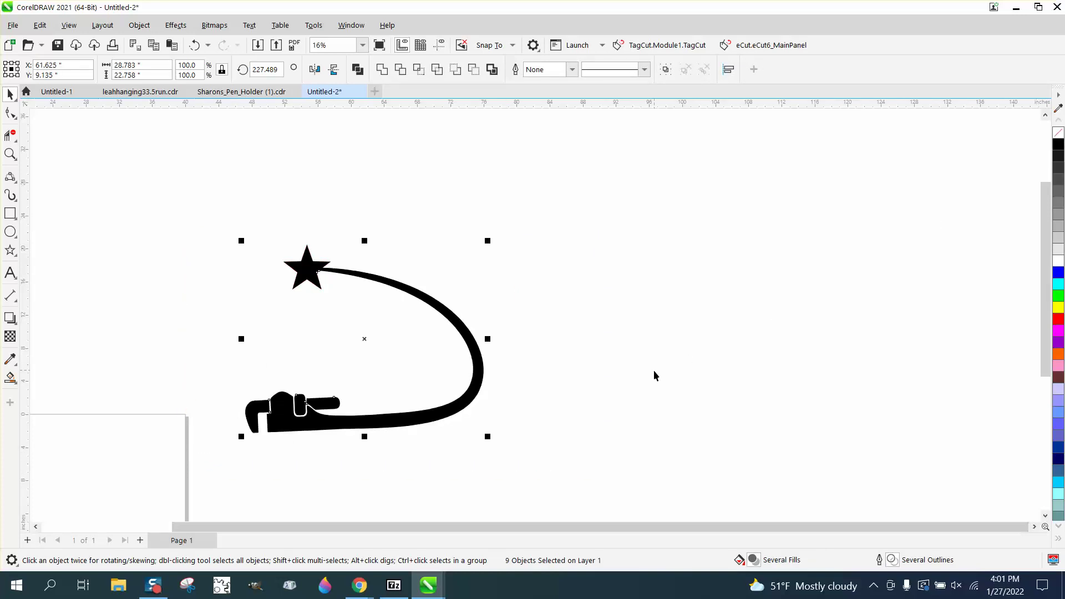
{"action": "left_click", "coordinate": [543, 337]}
{"action": "left_click_drag", "start_coordinate": [473, 346], "coordinate": [702, 338]}
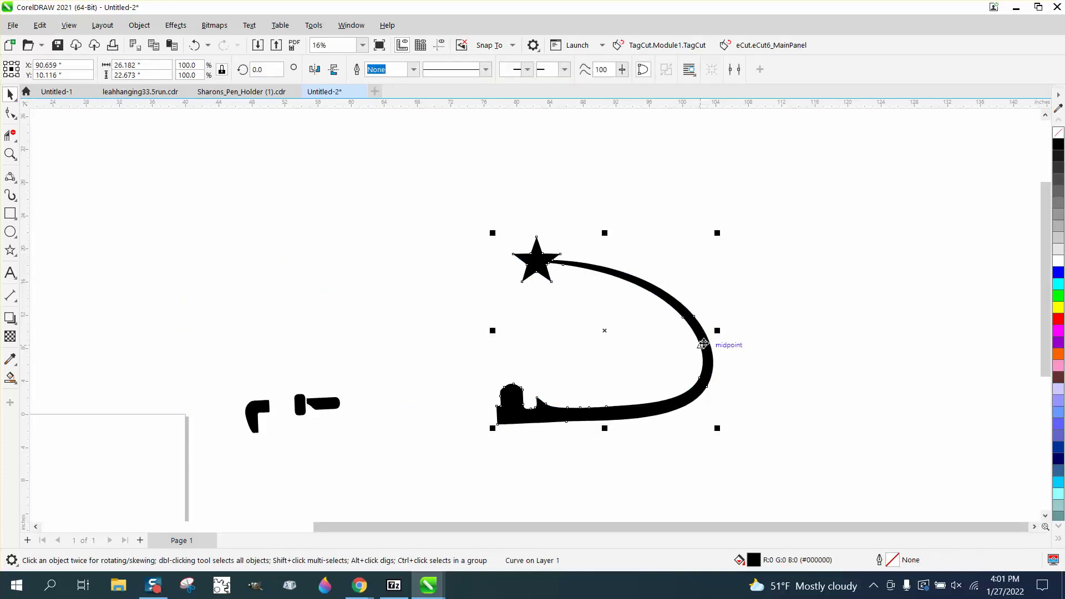
{"action": "left_click", "coordinate": [194, 45]}
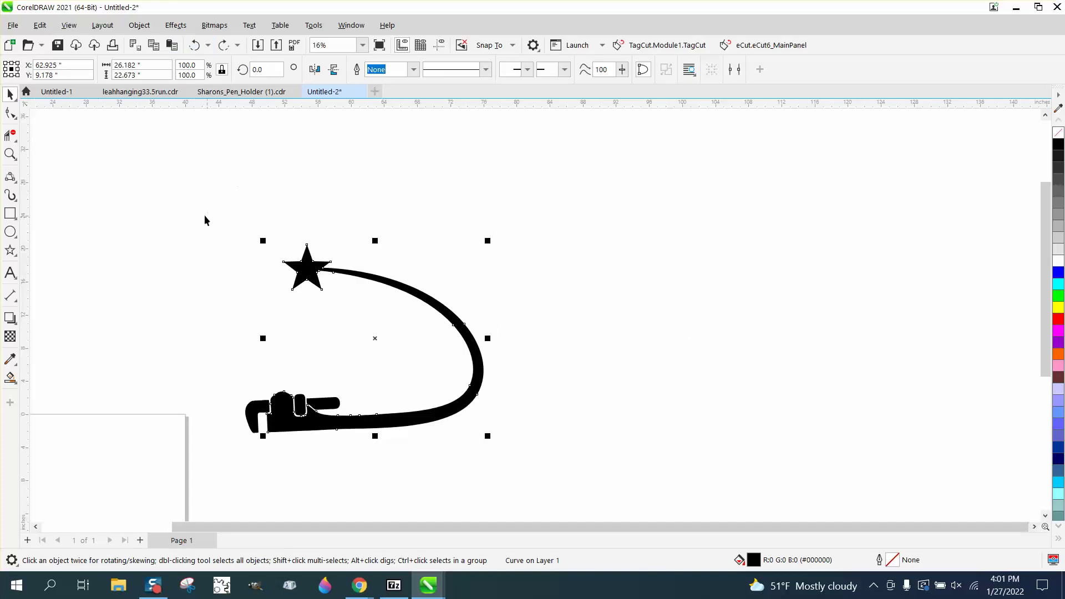
Step: Move the whole star-and-wrench design about 33 inches right and 4 inches up, and group all its pieces
{"action": "left_click_drag", "start_coordinate": [152, 224], "coordinate": [518, 431]}
{"action": "left_click_drag", "start_coordinate": [359, 340], "coordinate": [641, 307]}
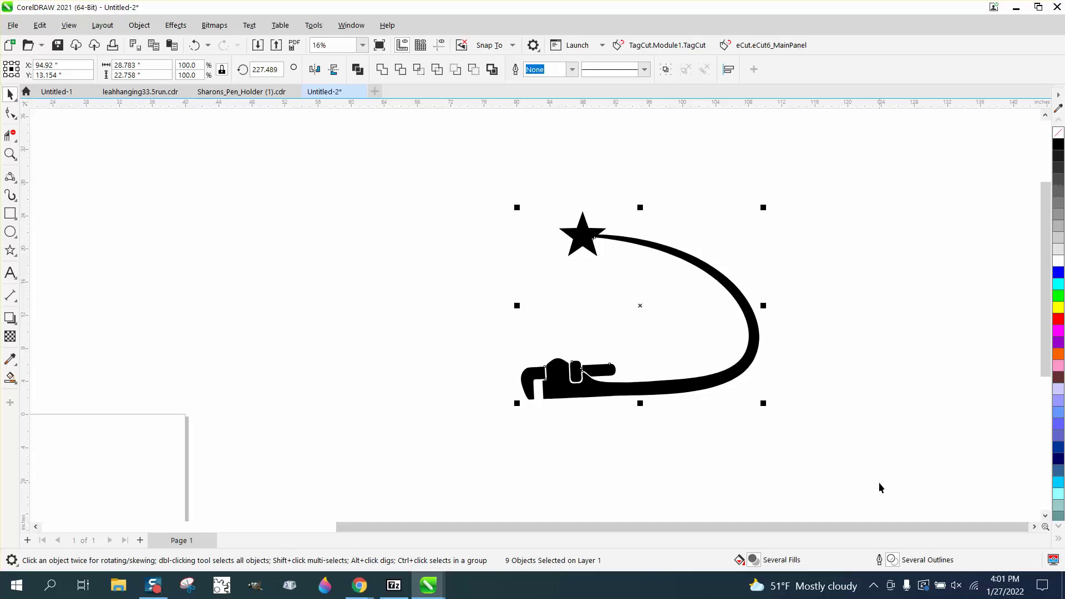
{"action": "key", "text": "ctrl+g"}
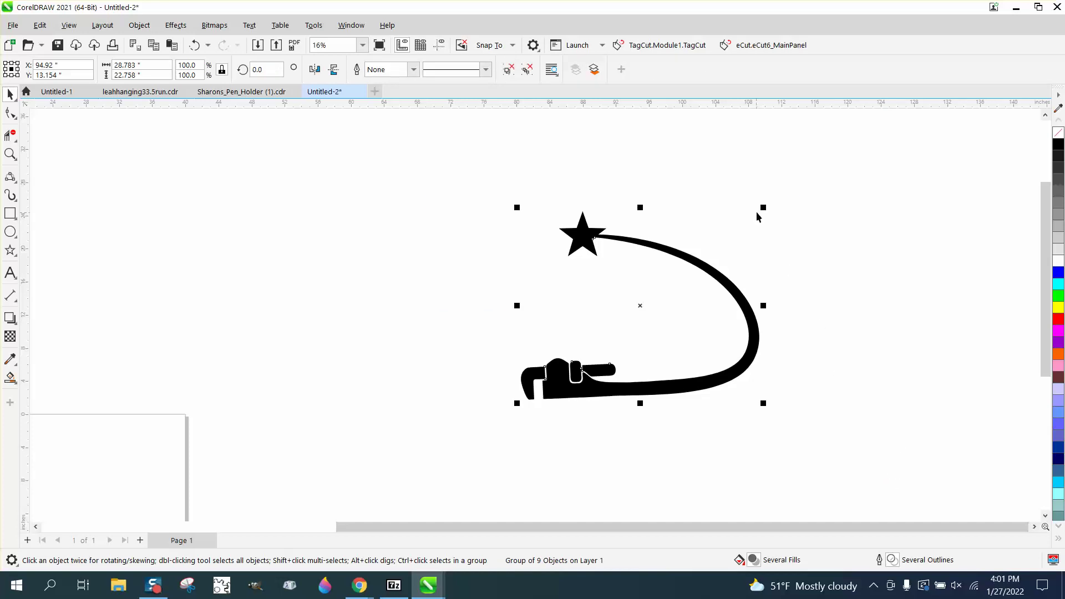
Step: Scale the grouped design proportionally to about 52% and rotate it slightly clockwise to about 357.5 degrees so the wrench sits level
{"action": "left_click_drag", "start_coordinate": [763, 208], "coordinate": [672, 300]}
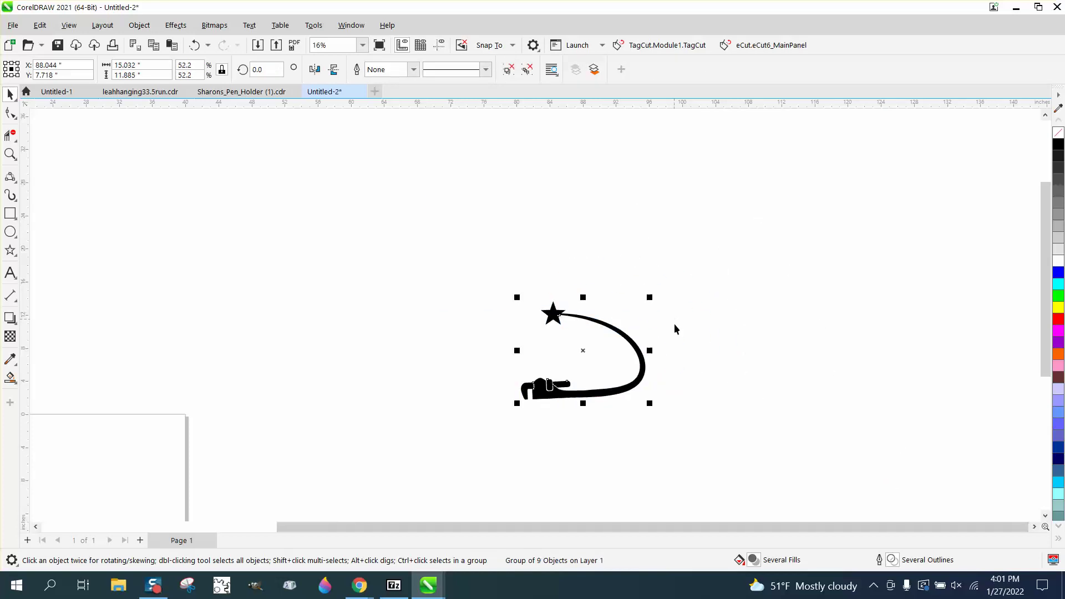
{"action": "left_click", "coordinate": [580, 353]}
{"action": "left_click_drag", "start_coordinate": [649, 297], "coordinate": [652, 295]}
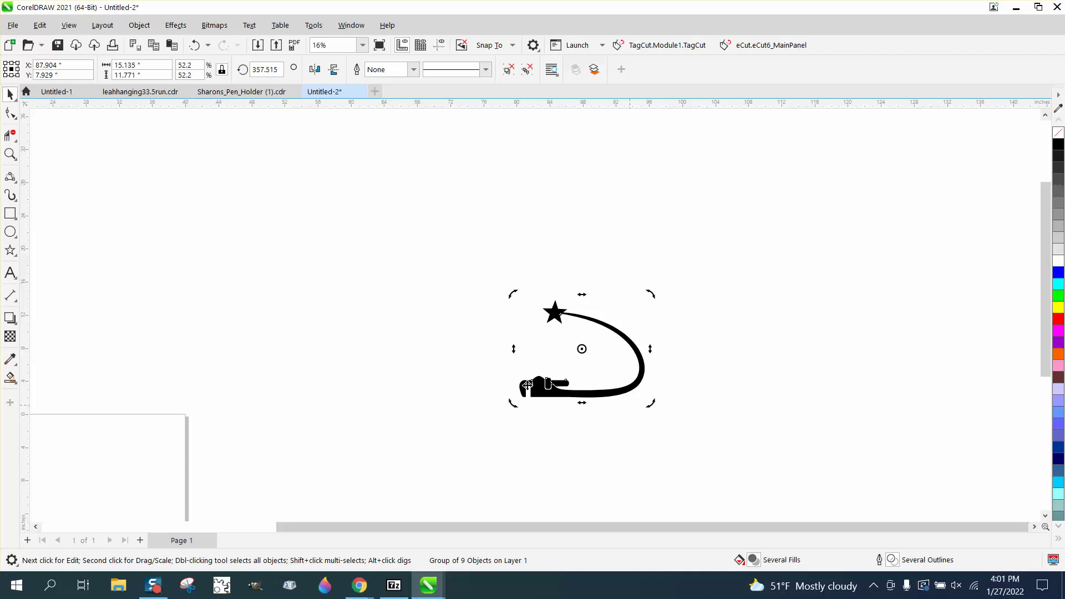
Step: Examine the finished silhouette, checking closely how the tapered handle joins the star
{"action": "left_click", "coordinate": [10, 154]}
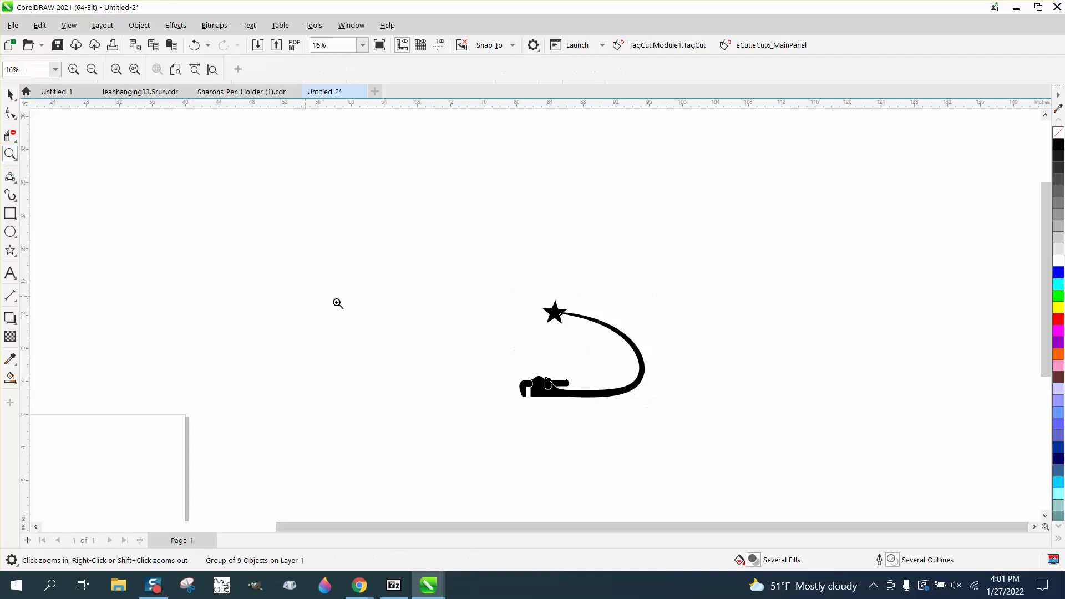
{"action": "left_click", "coordinate": [635, 423]}
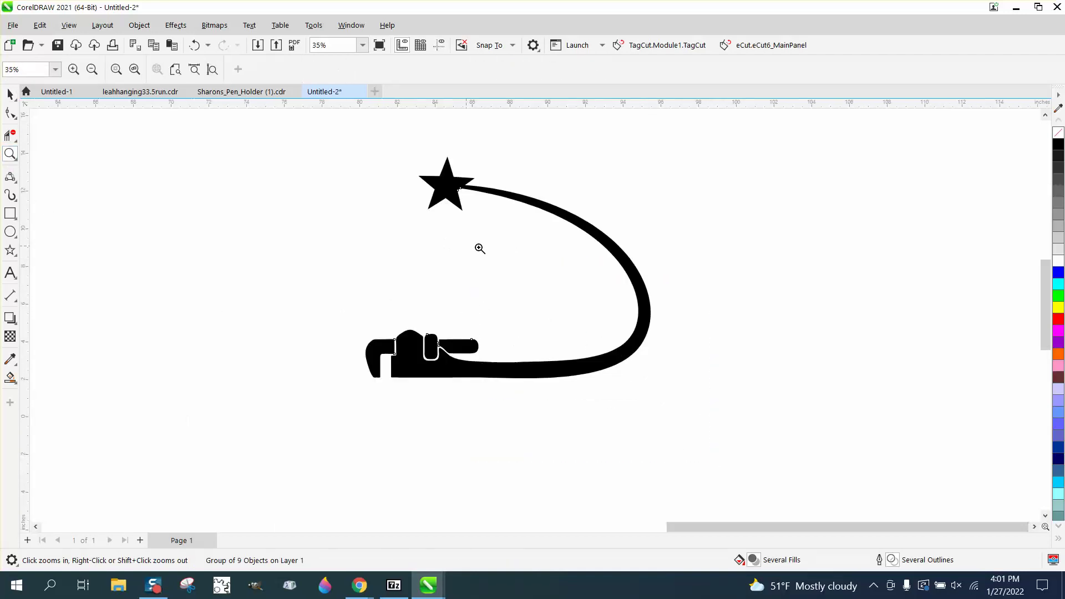
{"action": "left_click", "coordinate": [442, 183]}
{"action": "left_click_drag", "start_coordinate": [442, 183], "coordinate": [540, 243]}
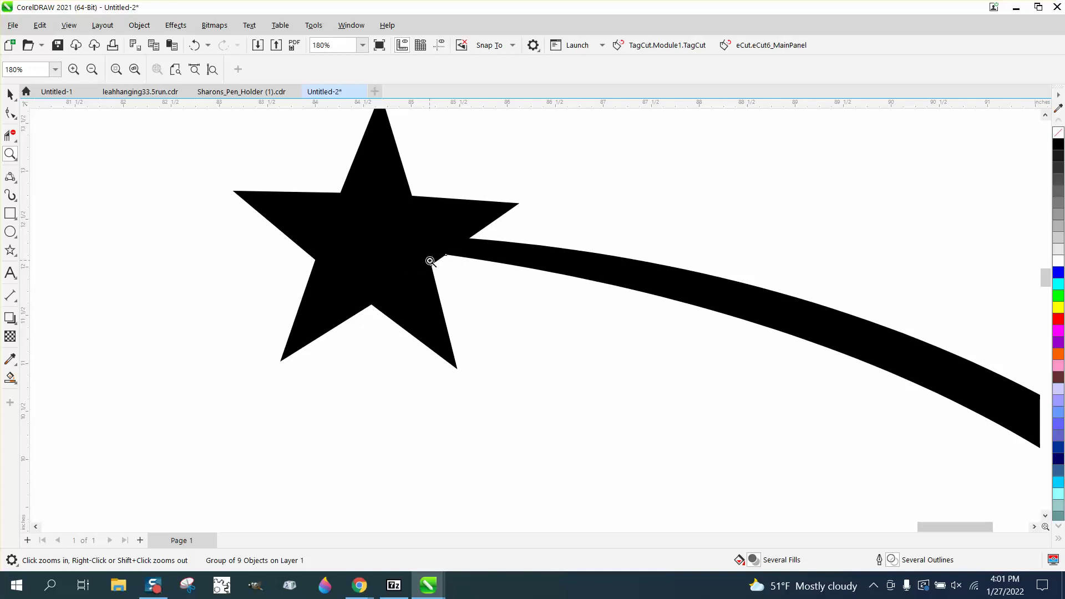
{"action": "scroll", "coordinate": [431, 269], "scroll_direction": "down", "scroll_amount": 3}
{"action": "scroll", "coordinate": [431, 269], "scroll_direction": "down", "scroll_amount": 4}
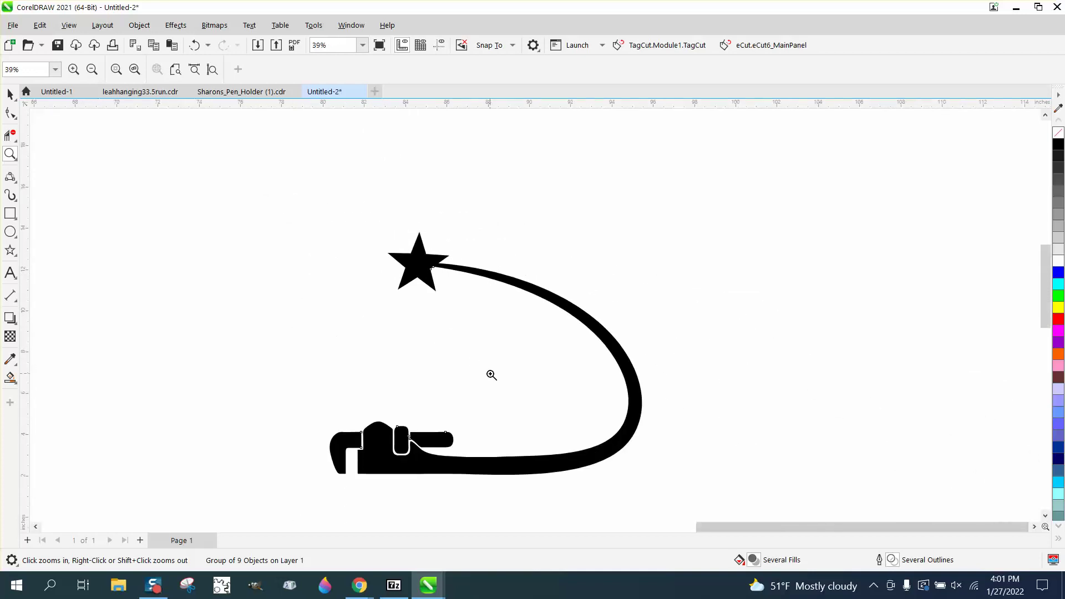
{"action": "scroll", "coordinate": [719, 513], "scroll_direction": "up", "scroll_amount": 1}
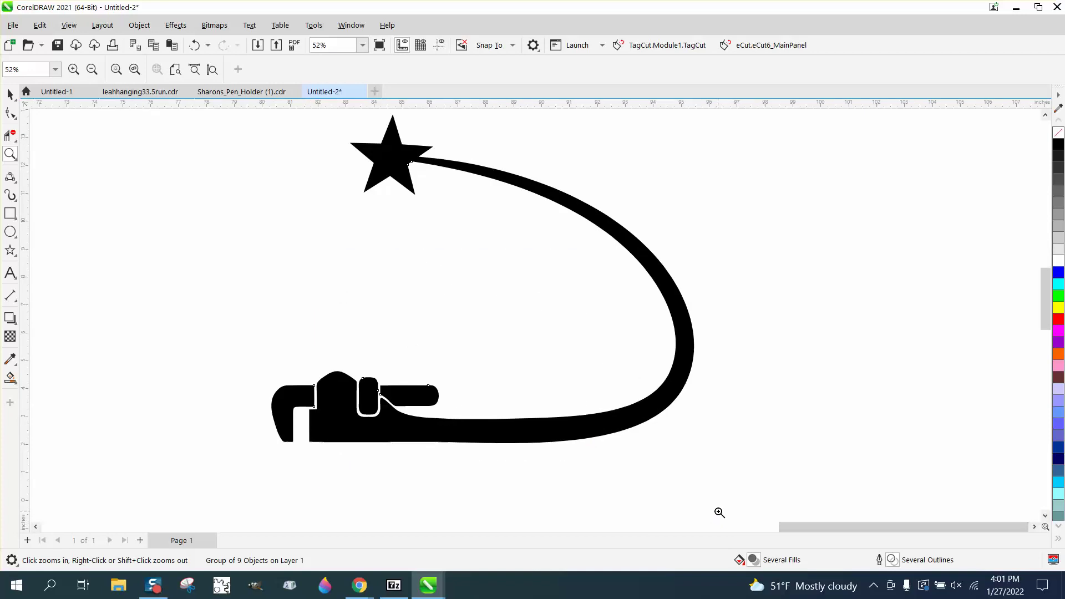
{"action": "key", "text": "alt"}
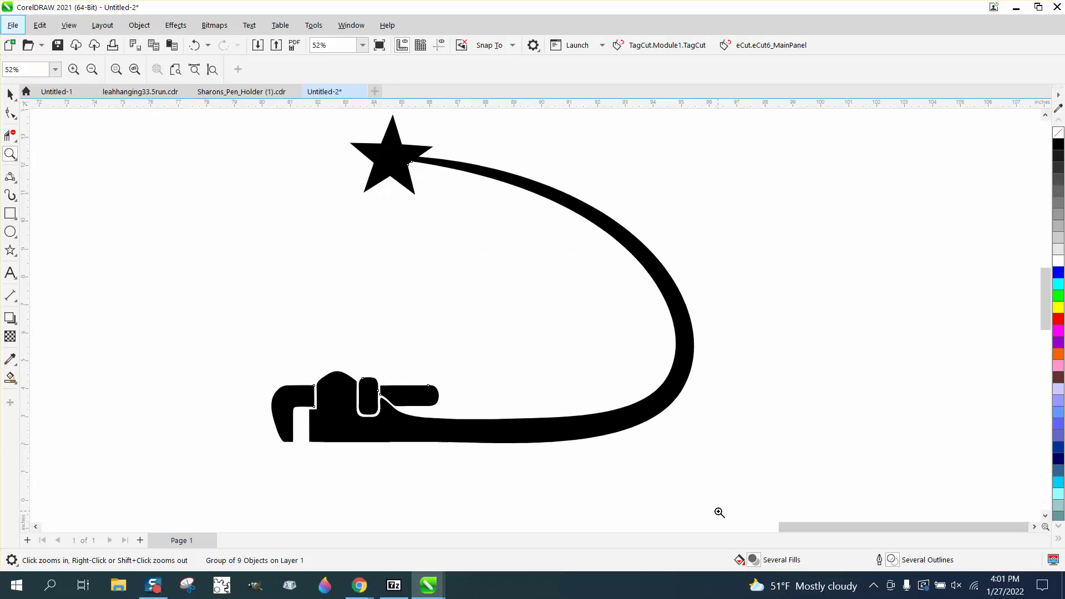